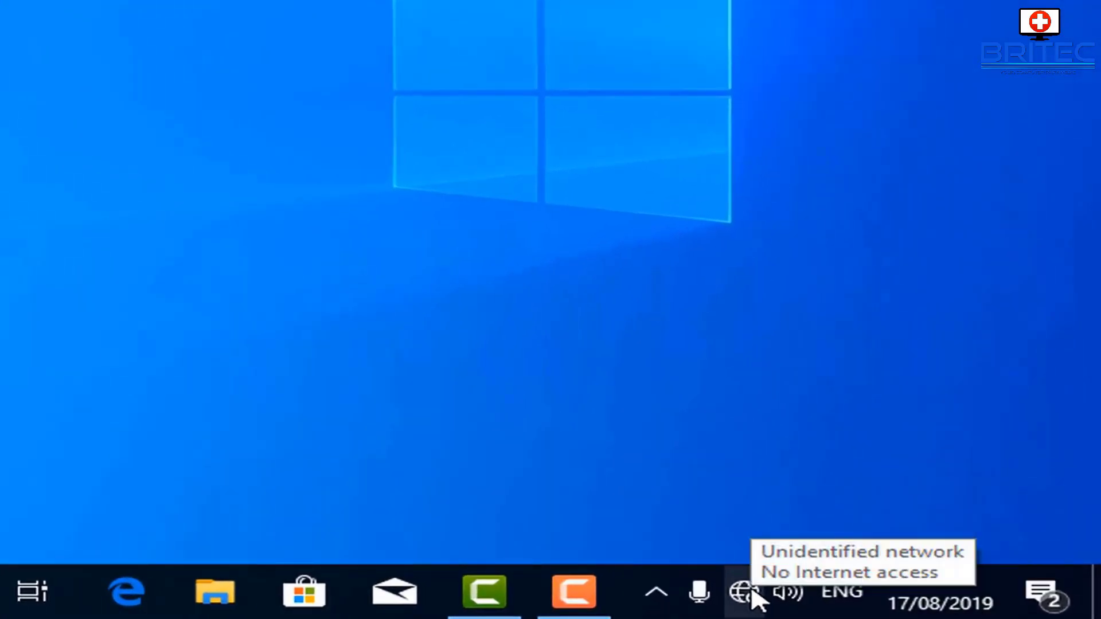
Check the network connection status and run the network troubleshooter through to its results
click(745, 592)
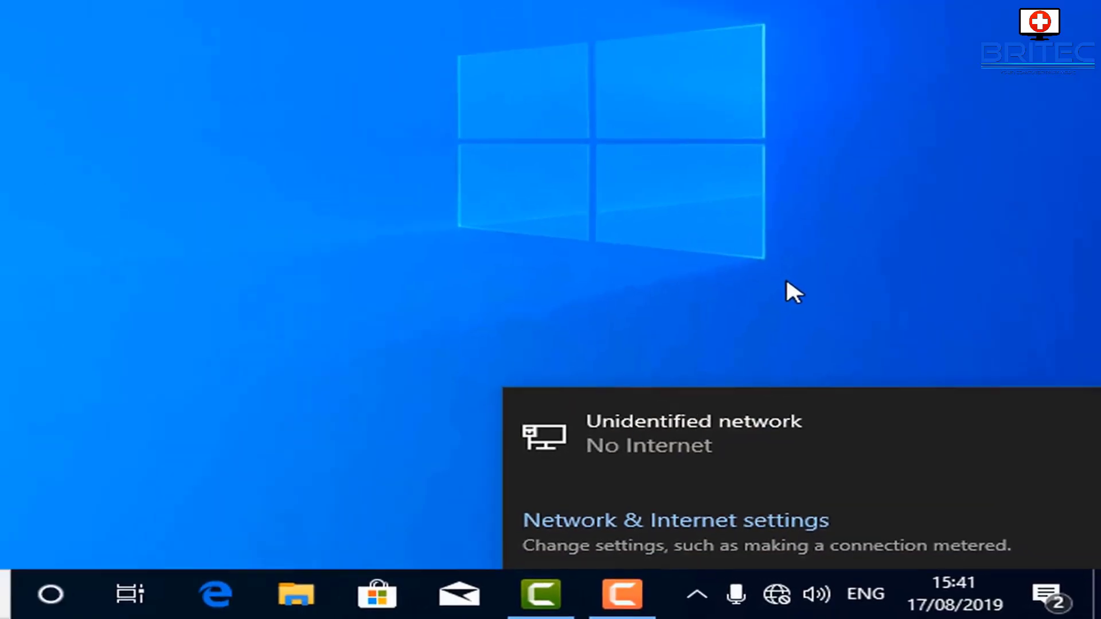
click(882, 410)
right_click(891, 603)
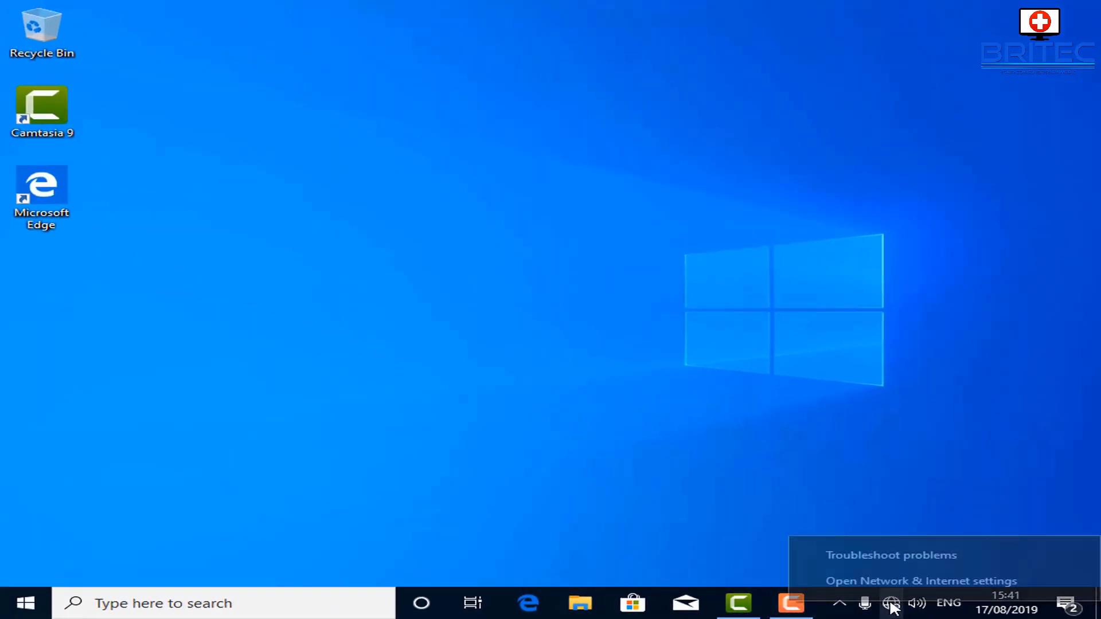
click(906, 555)
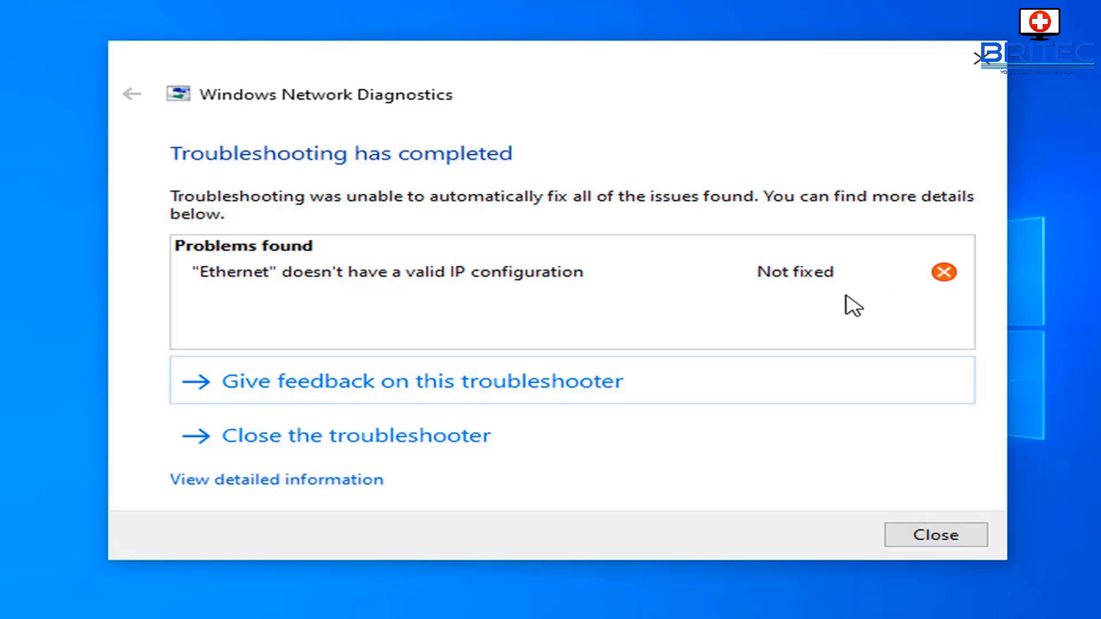
click(950, 536)
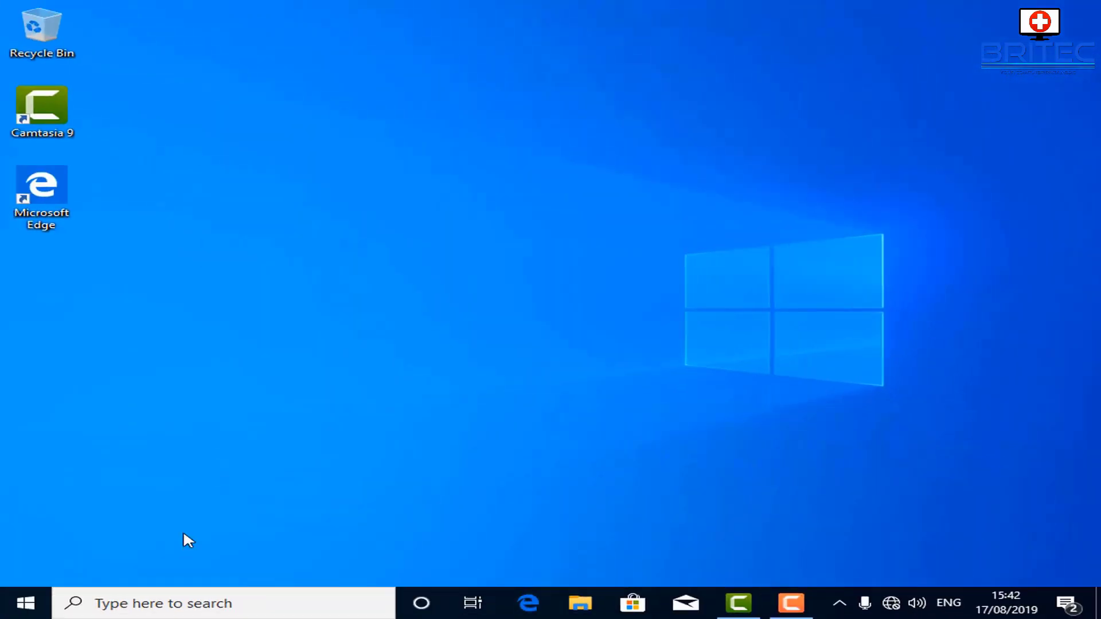
Inspect the Network adapters list in Device Manager, then close it
right_click(24, 602)
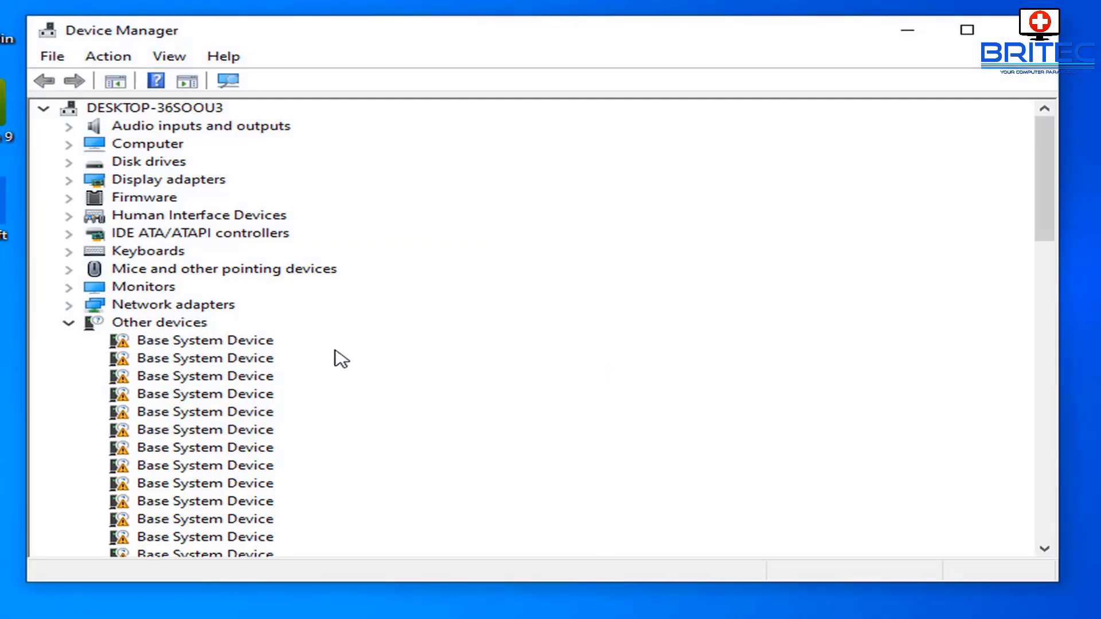
click(70, 305)
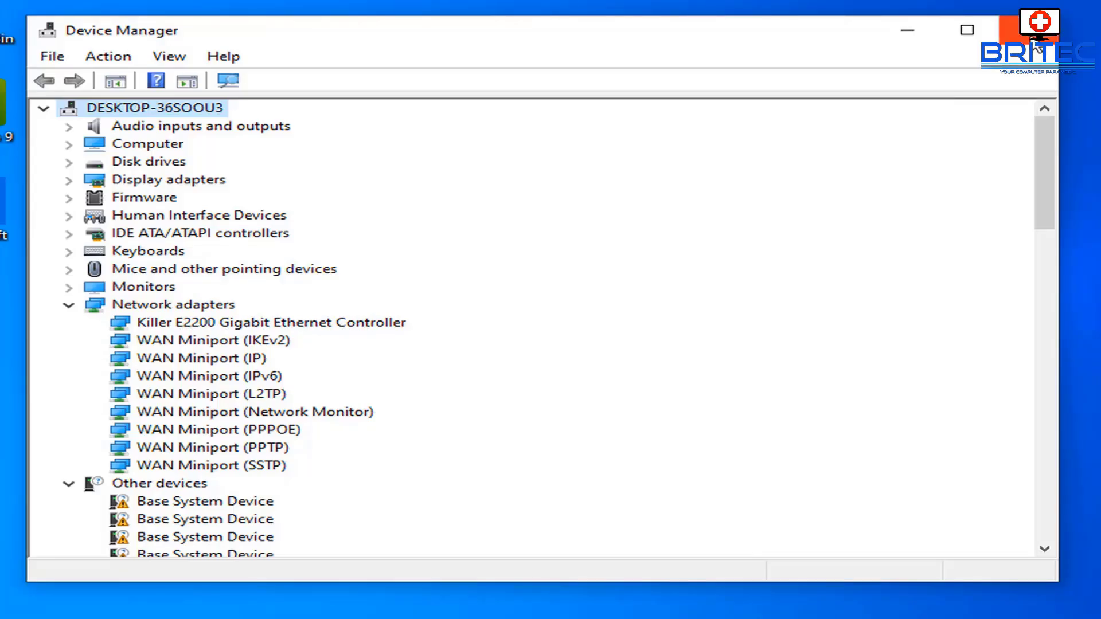
click(1026, 30)
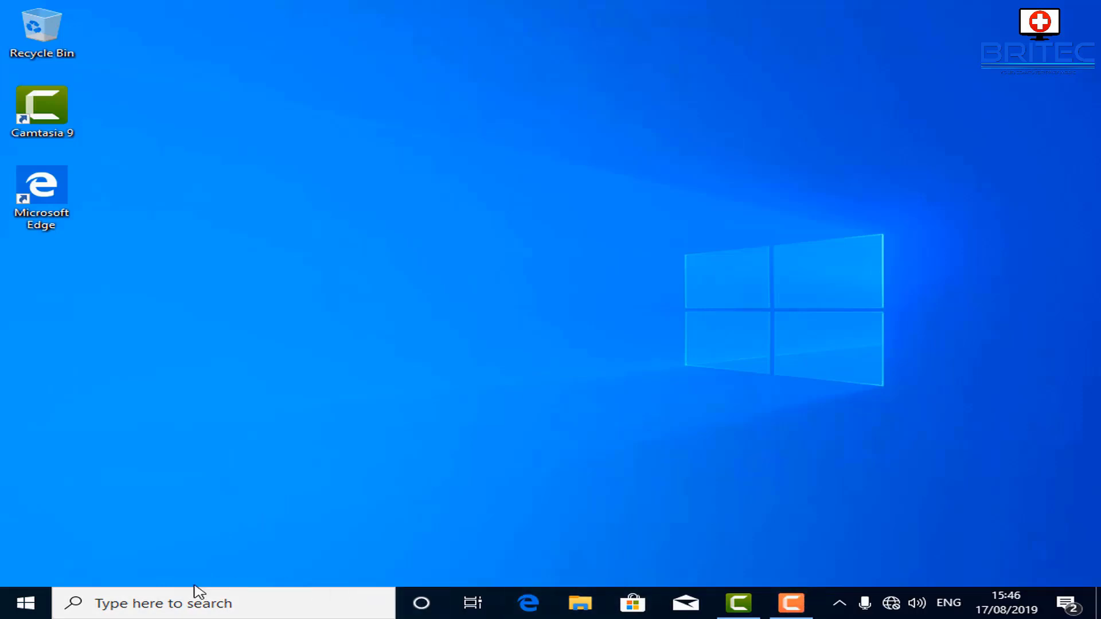
Launch Command Prompt as administrator from a cmd search
click(173, 597)
text(cmd)
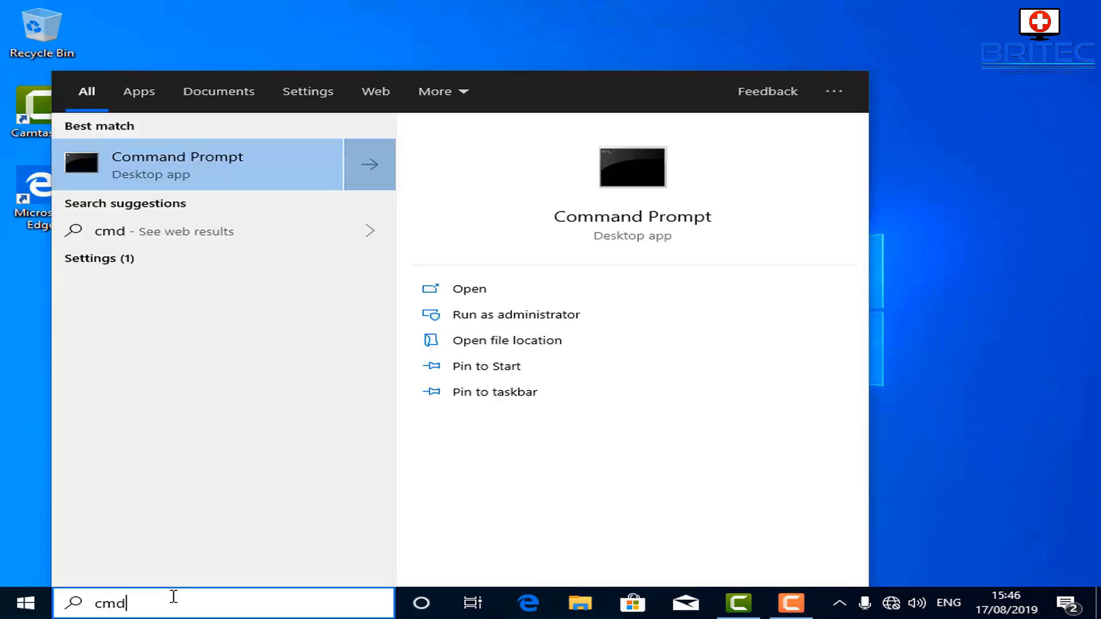
click(531, 315)
text(netsh winsock reset)
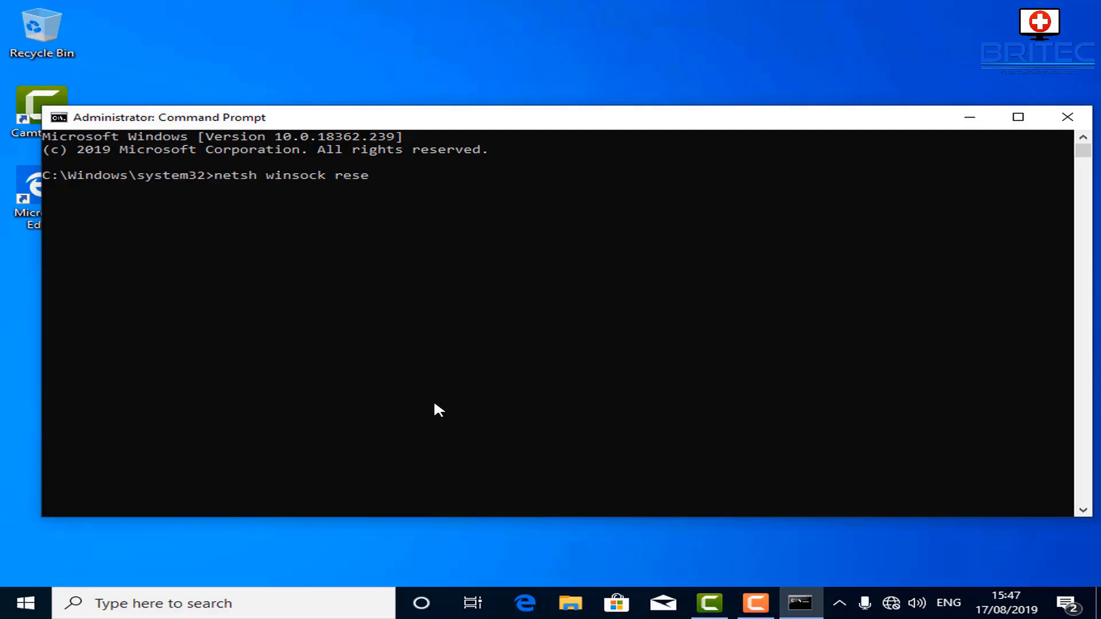
Run netsh winsock reset, netsh int ip reset and ipconfig /flushdns
key(Return)
text(netsh int)
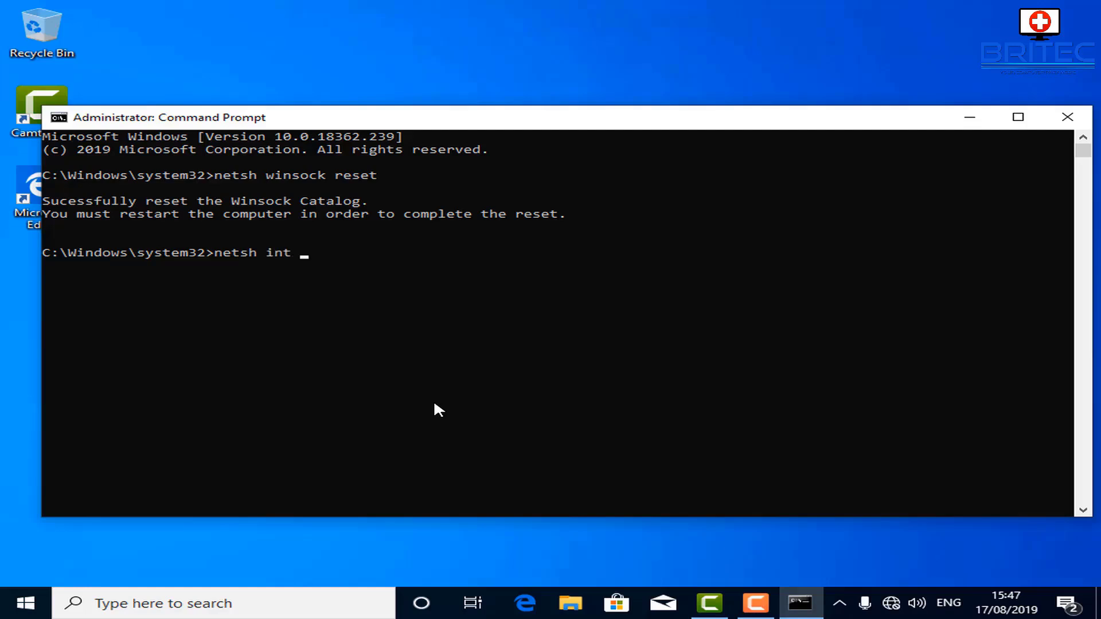
text(ip res)
text(et)
key(Return)
text(ipconfig)
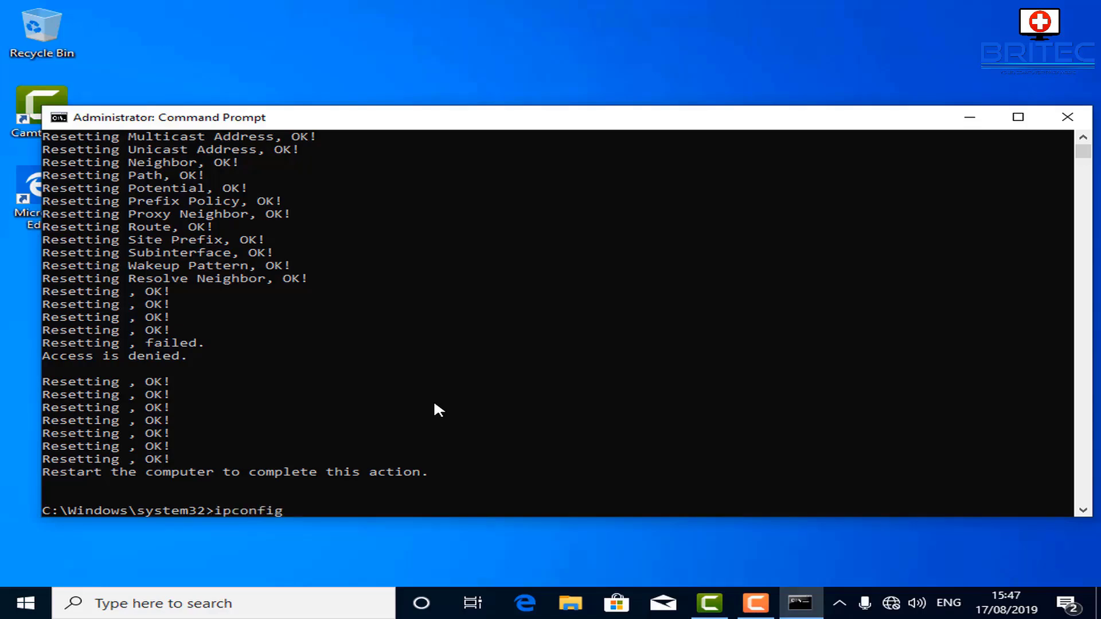
text( /flush)
text(dns)
key(Return)
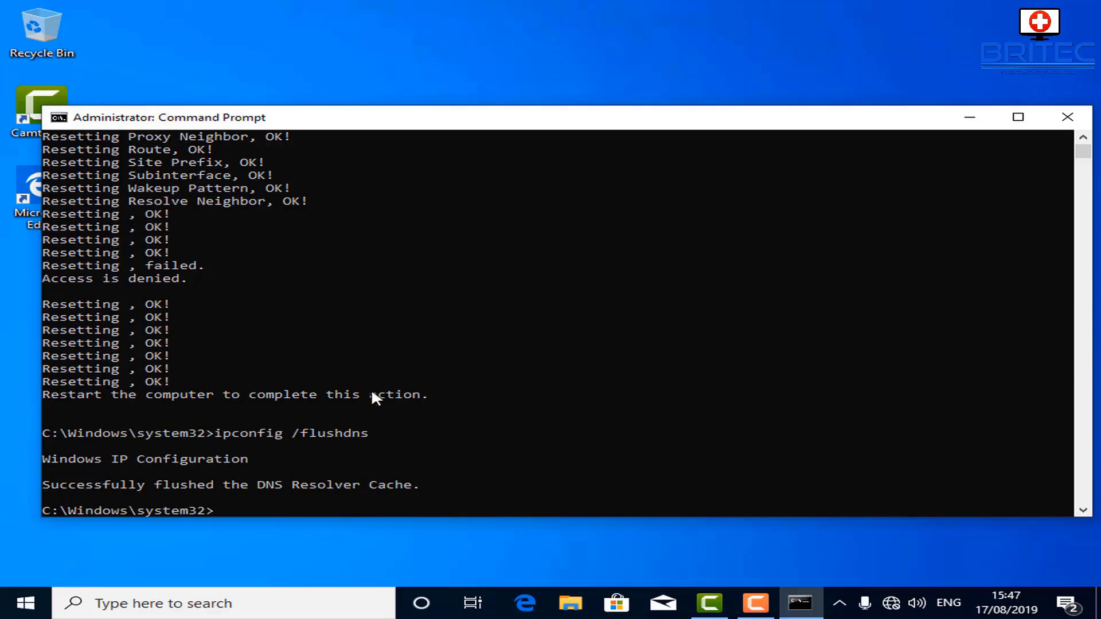
scroll(370, 387, down, 2)
scroll(370, 388, up, 4)
scroll(371, 387, up, 6)
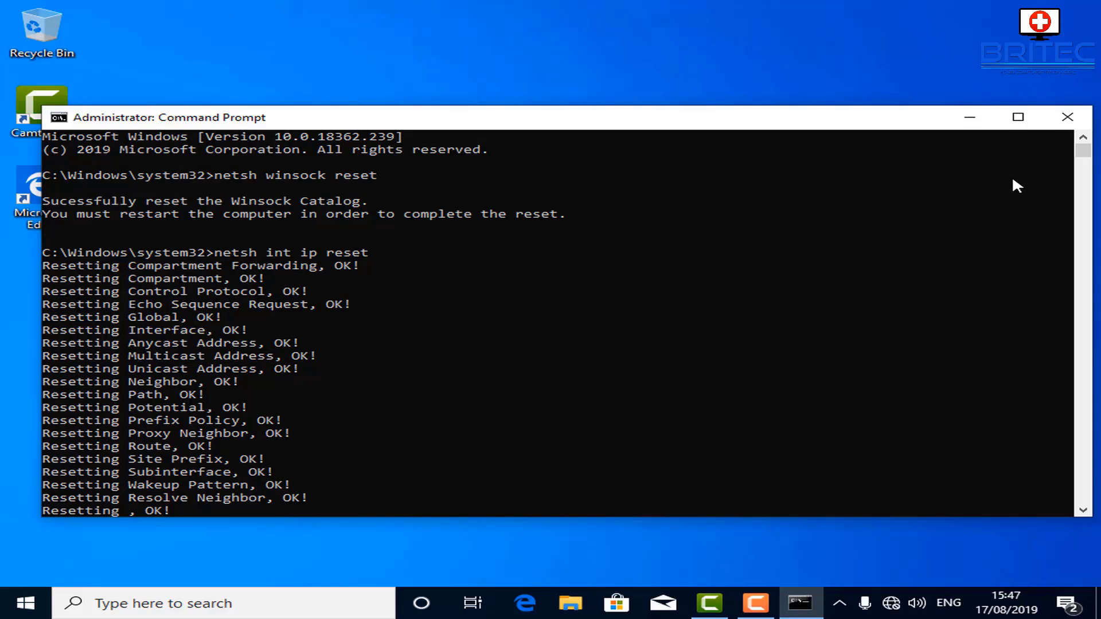
click(1066, 117)
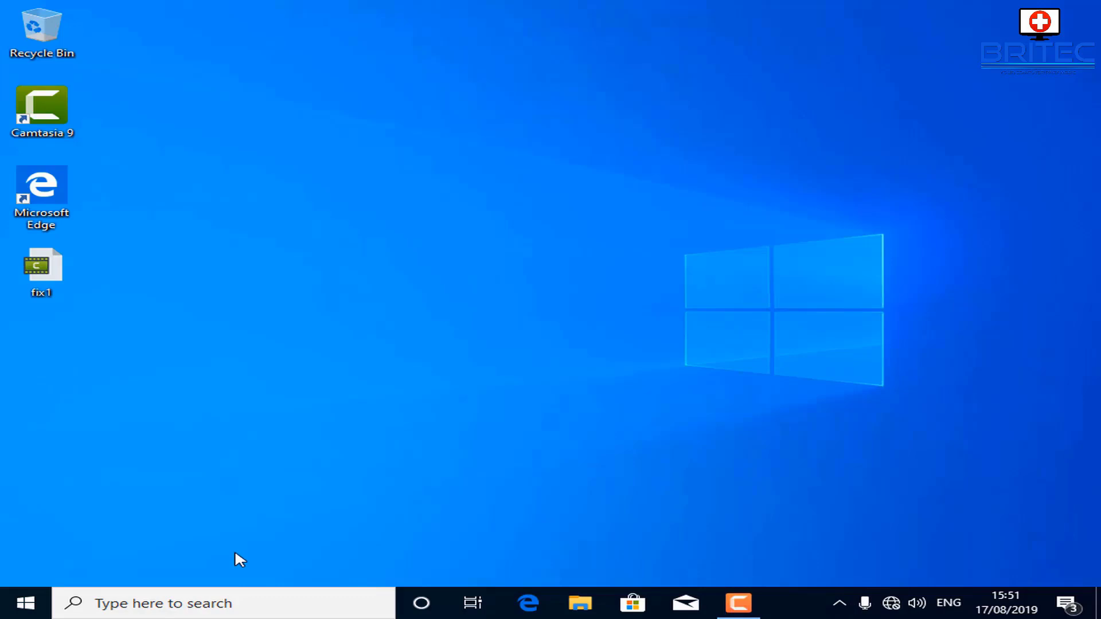
right_click(899, 600)
click(900, 579)
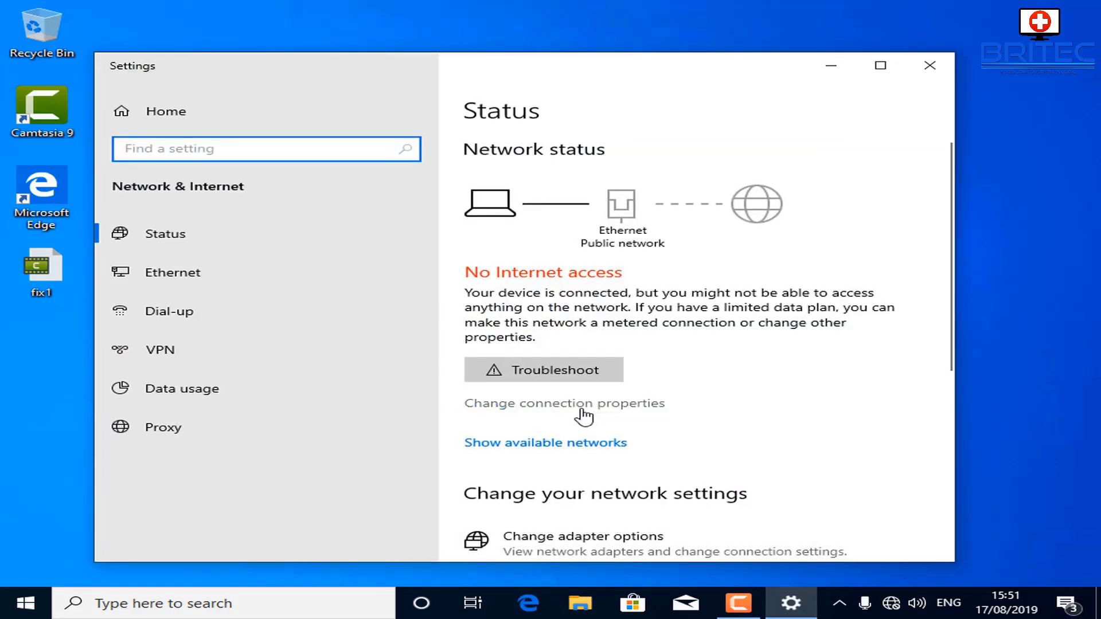
click(584, 405)
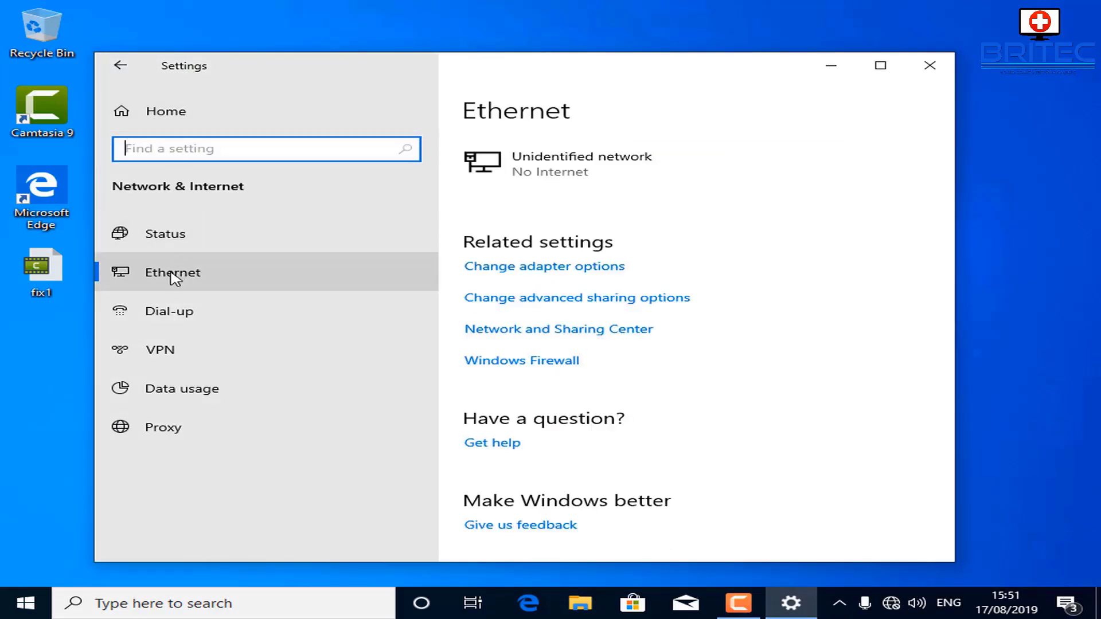
click(595, 267)
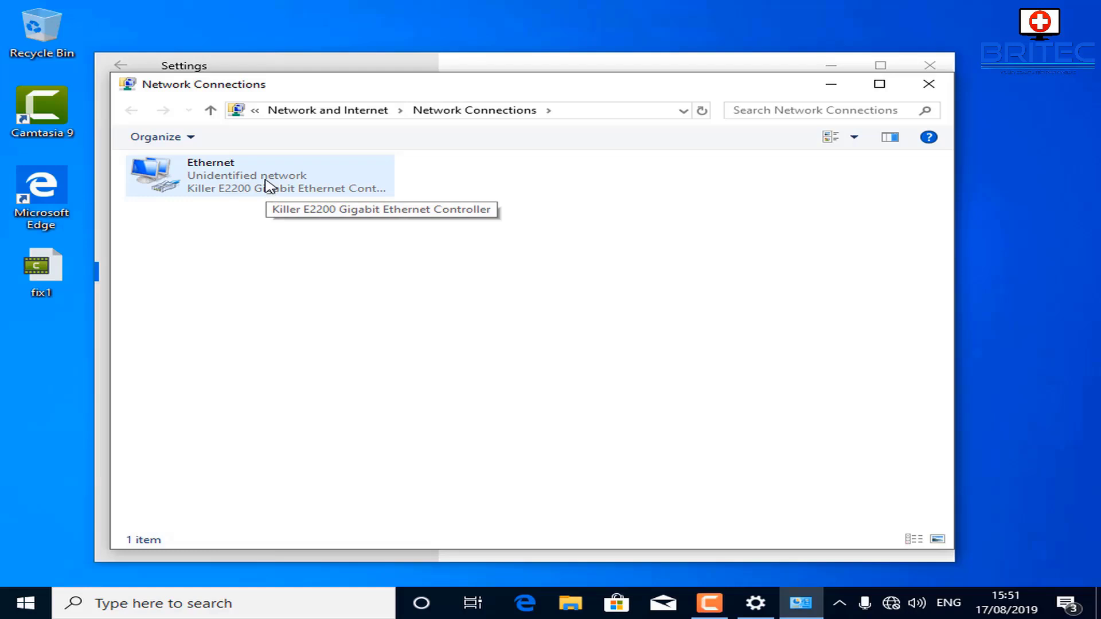
double_click(265, 184)
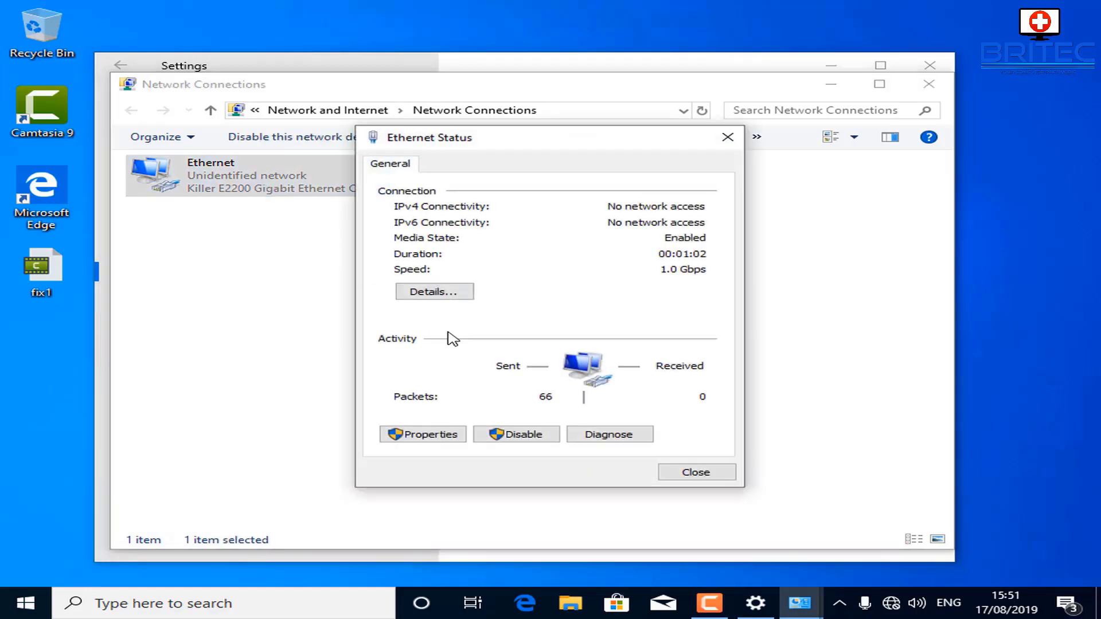
click(423, 437)
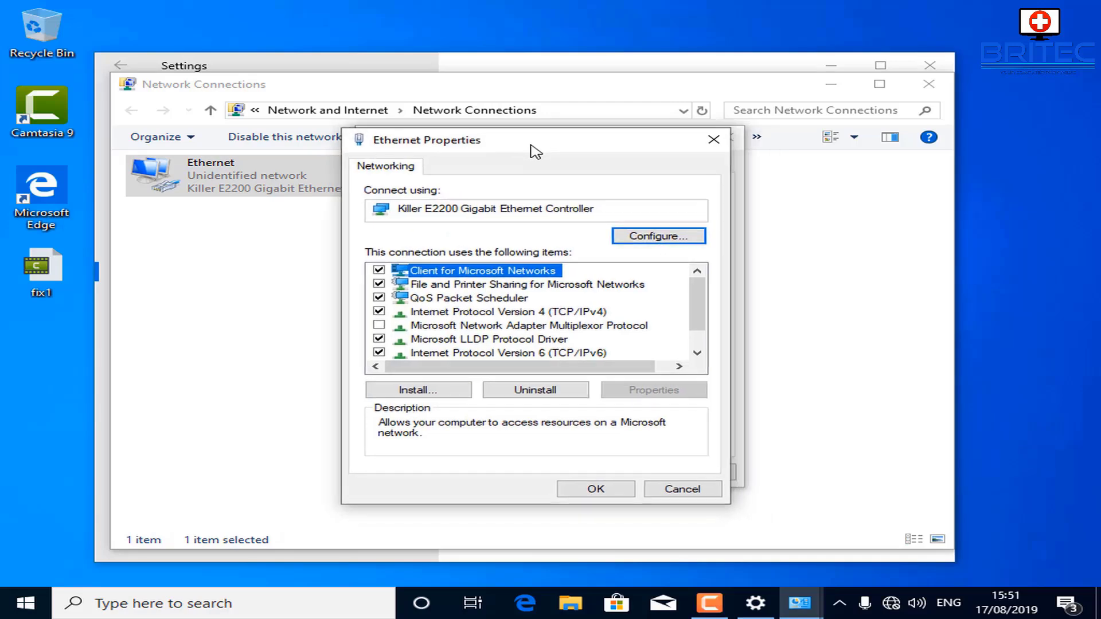
drag(562, 158, 538, 146)
click(507, 312)
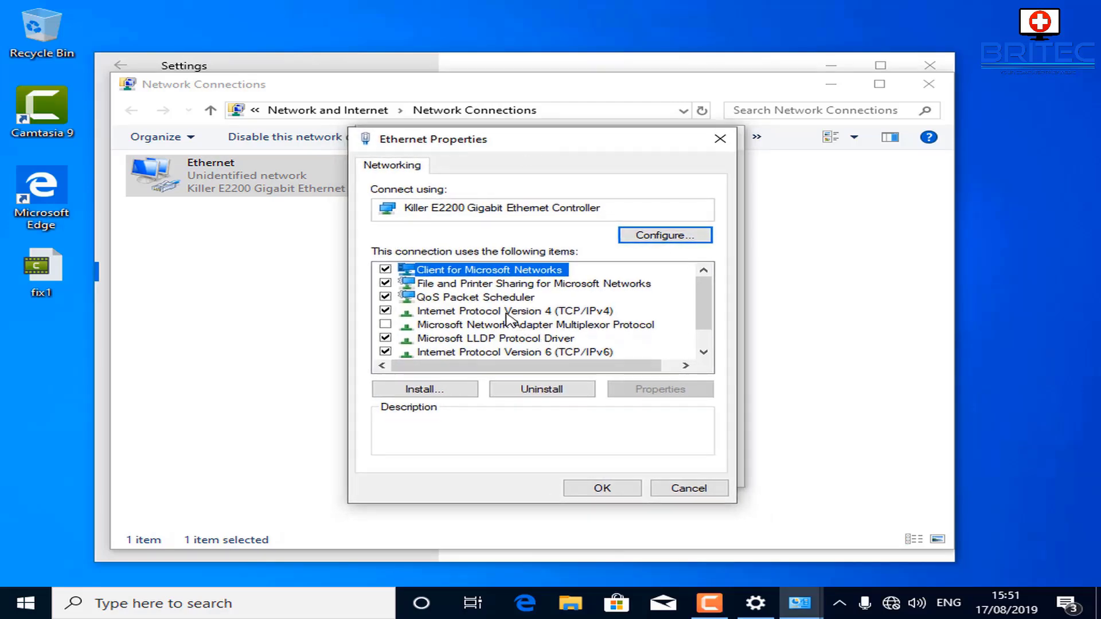
double_click(506, 313)
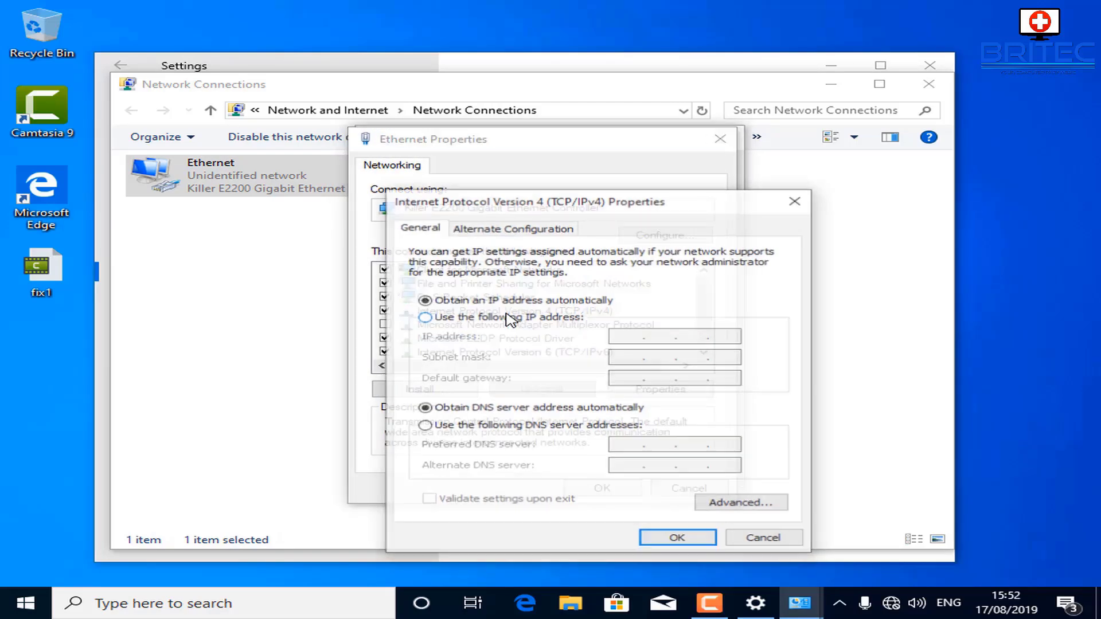
drag(627, 207, 585, 182)
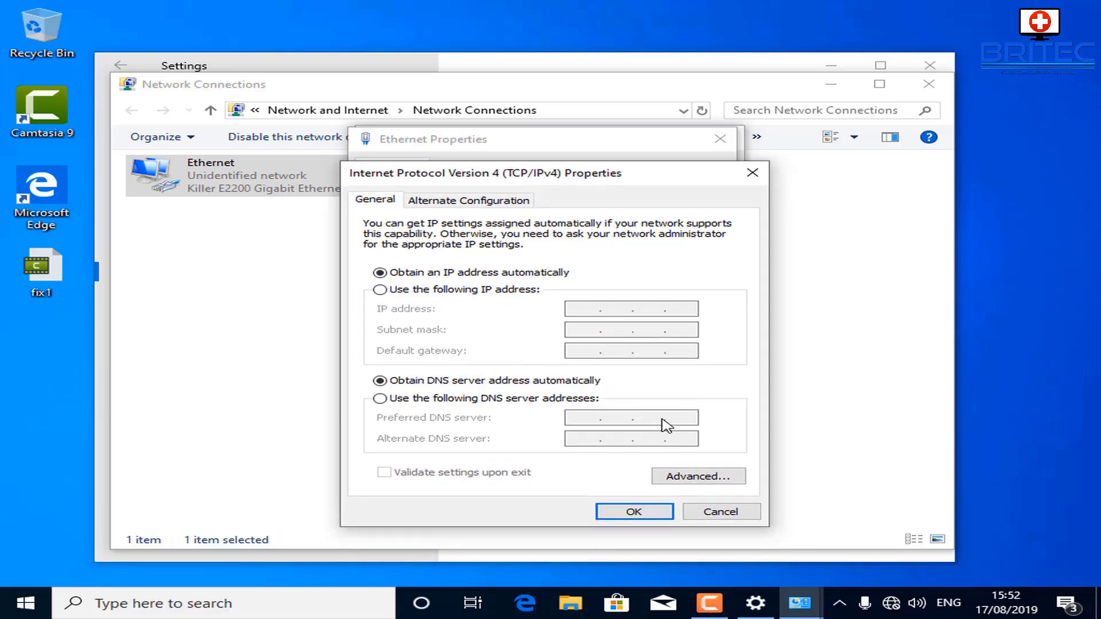
click(696, 482)
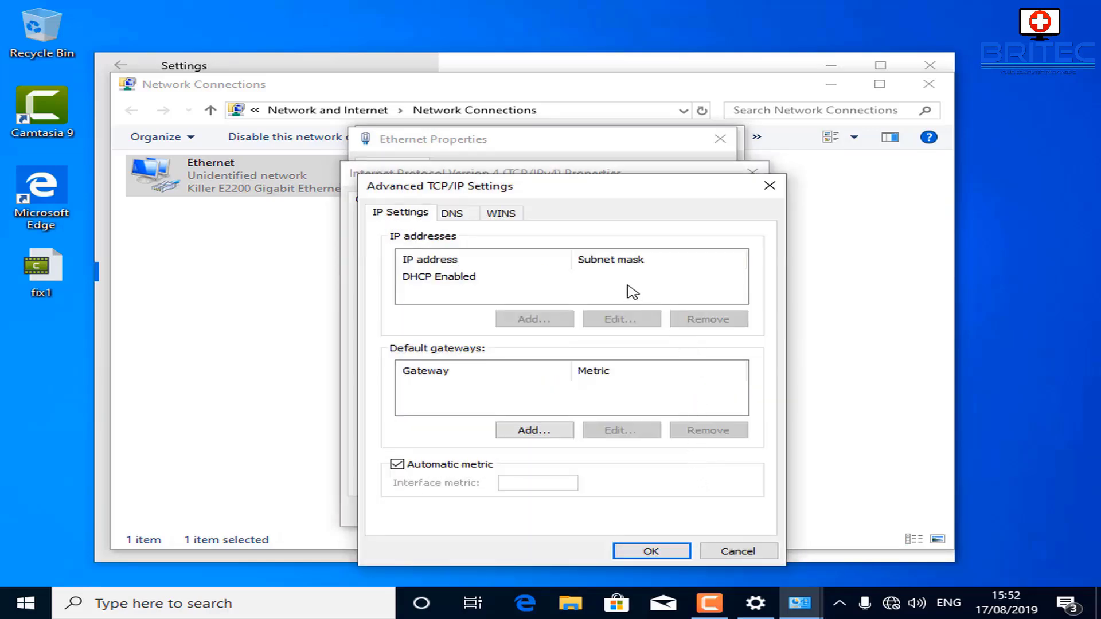
click(768, 186)
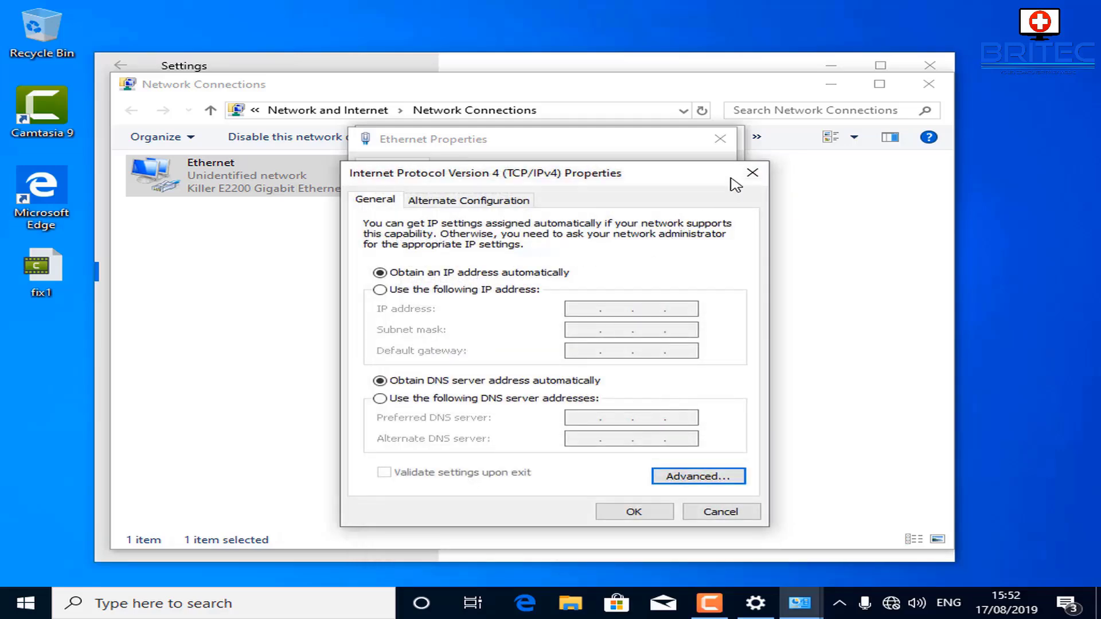
click(423, 202)
click(751, 174)
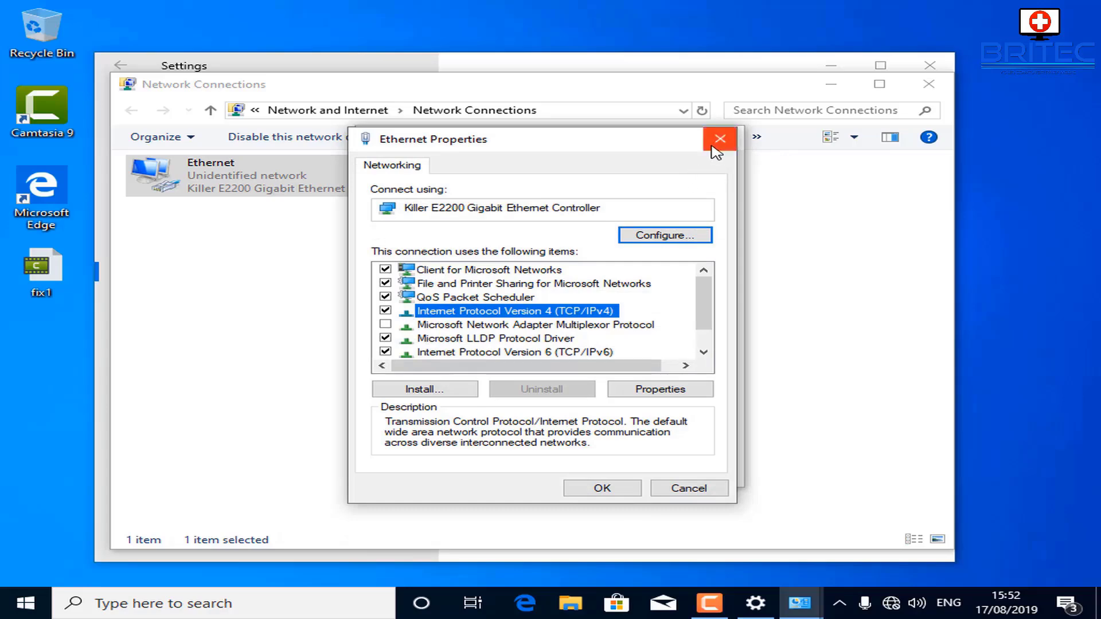
click(714, 143)
click(723, 142)
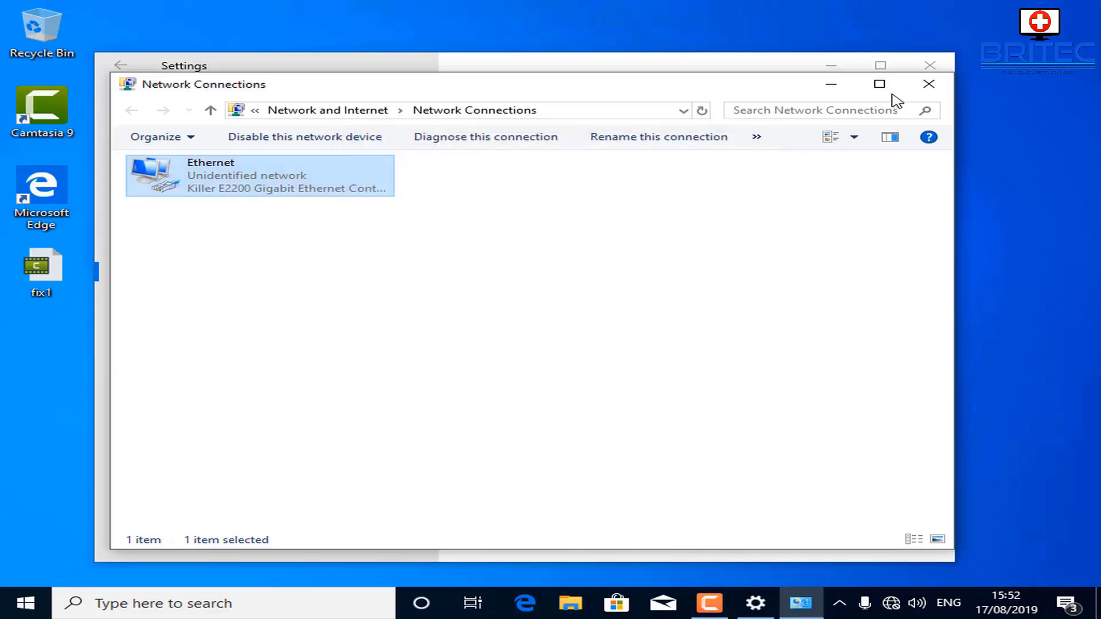
click(929, 84)
Open Device Manager and uninstall the Killer E2200 Gigabit Ethernet Controller
click(929, 65)
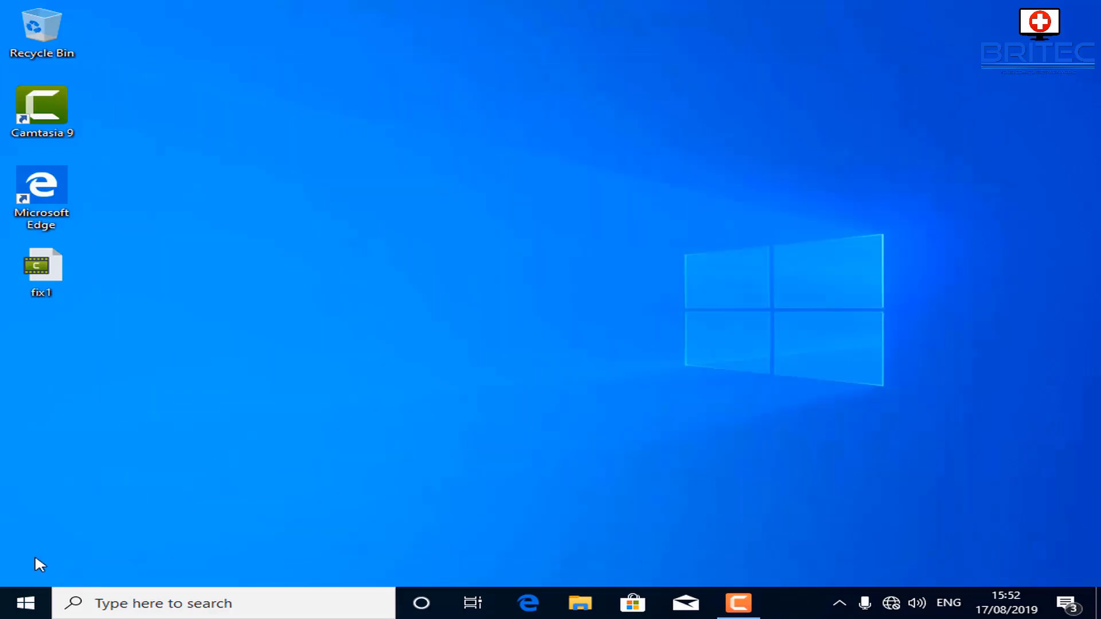
right_click(25, 602)
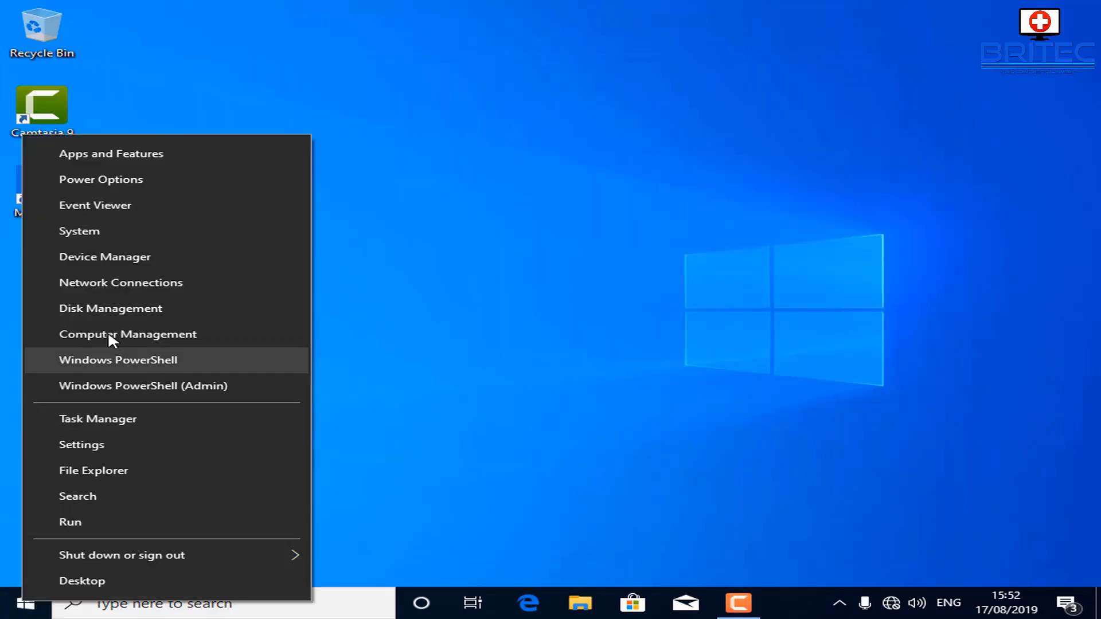
click(101, 264)
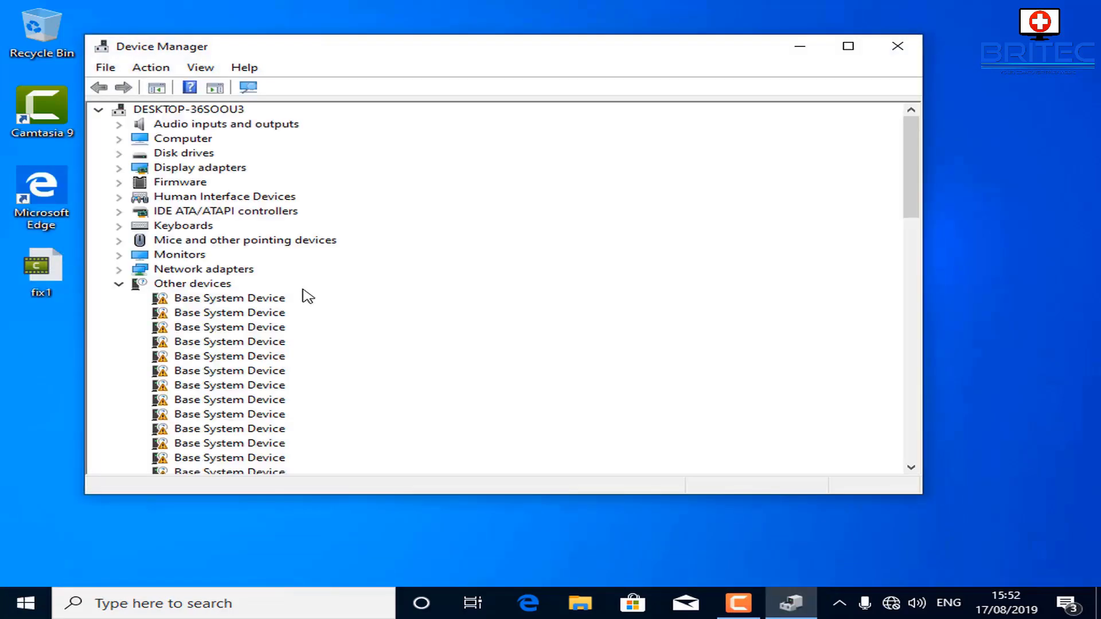
click(119, 270)
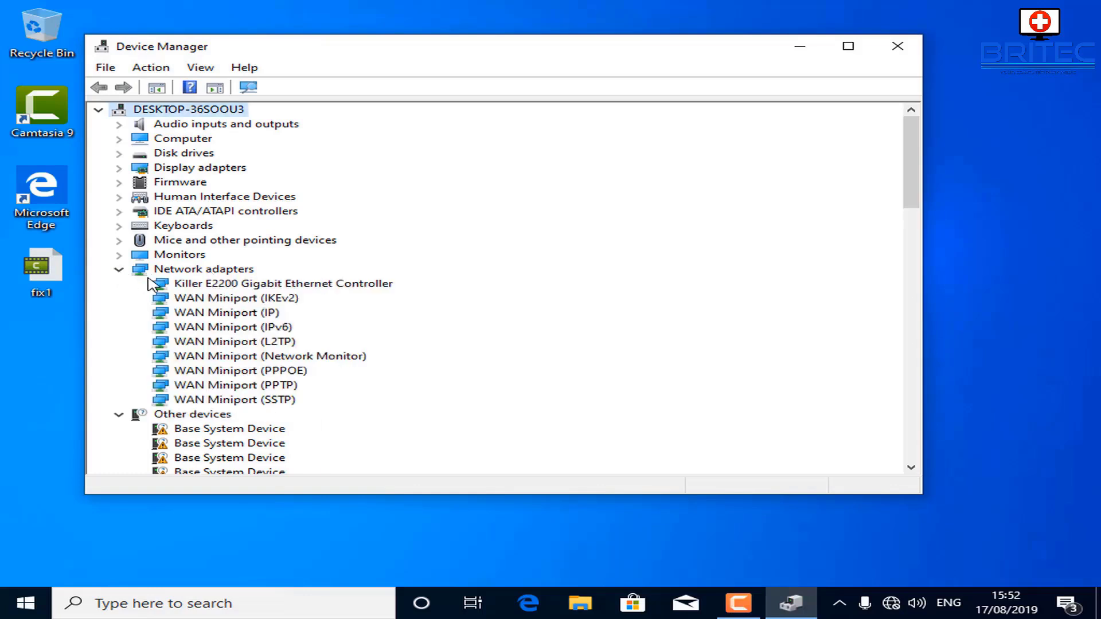
right_click(235, 288)
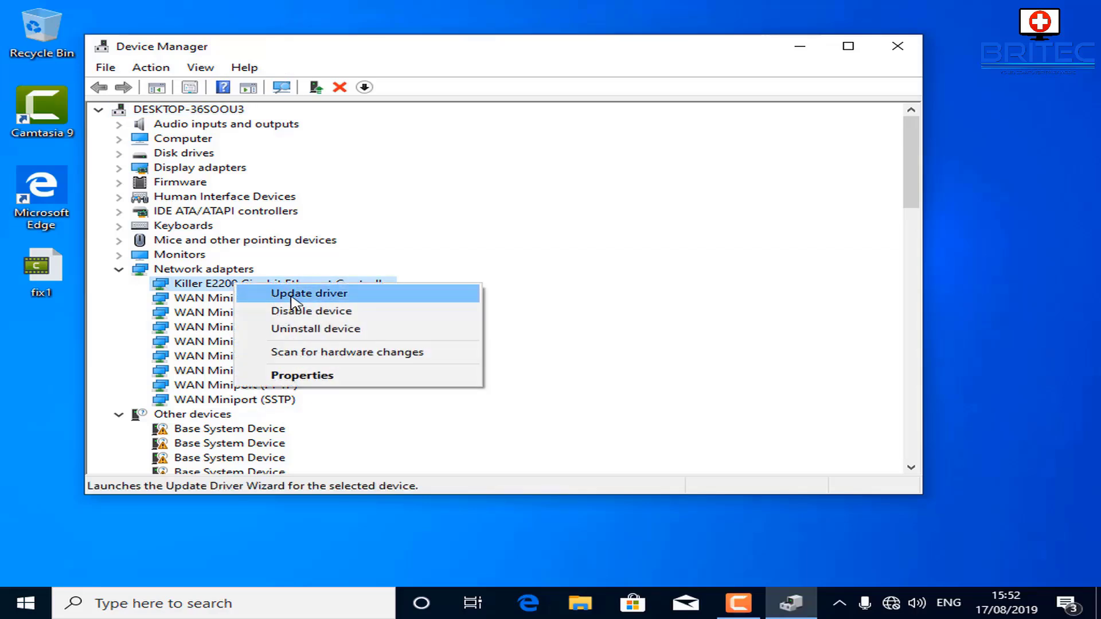
click(317, 328)
click(575, 370)
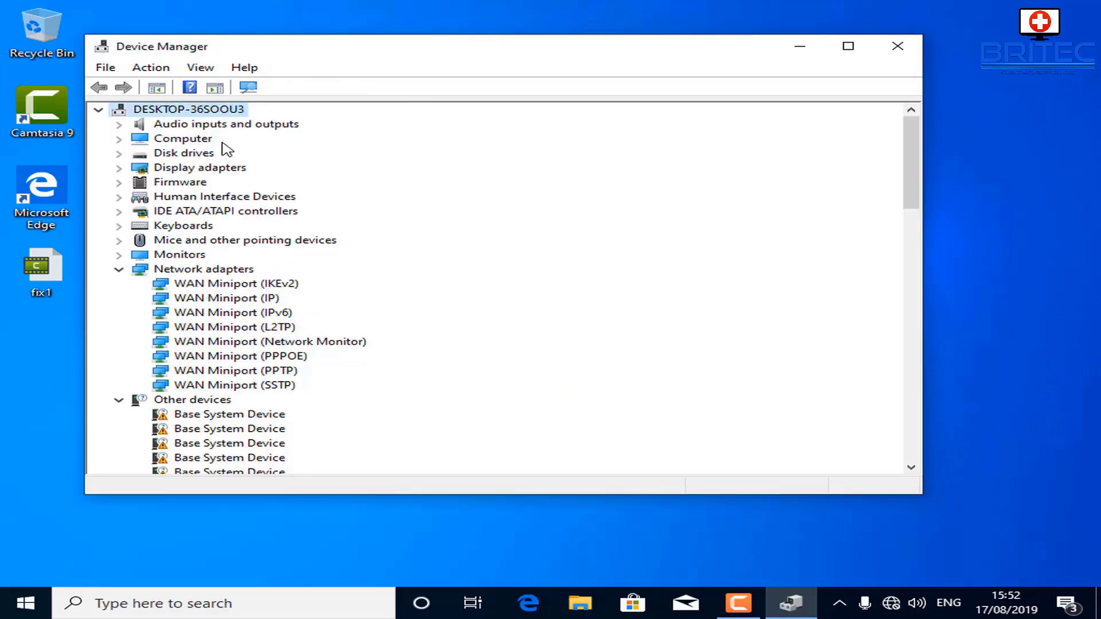
Scan for hardware changes so the Killer E2200 reappears, then close Device Manager
click(151, 68)
click(190, 89)
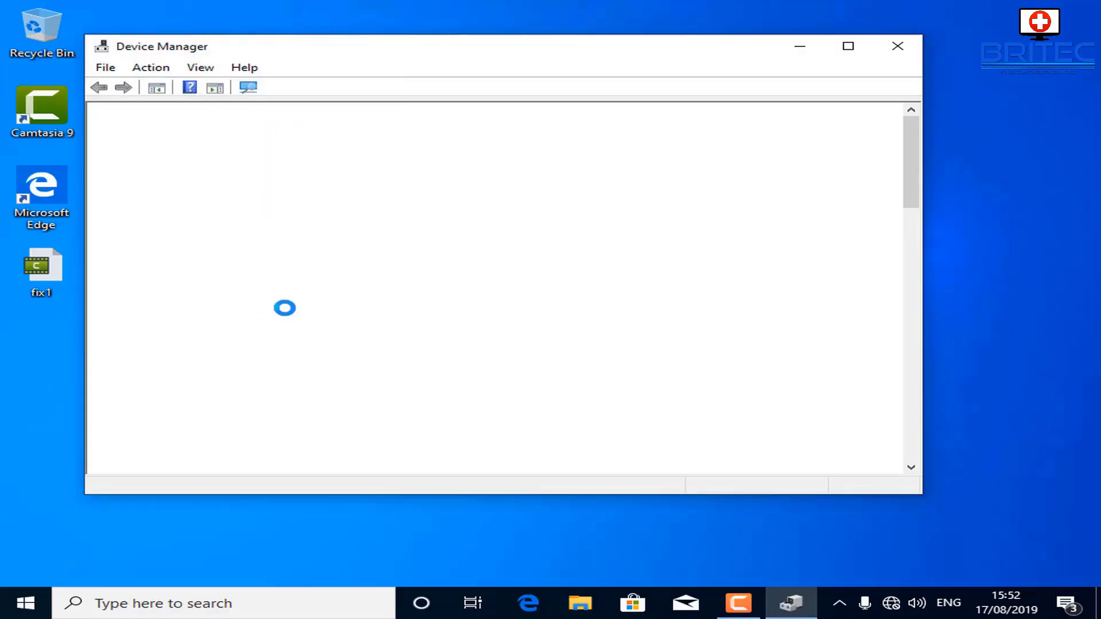
click(284, 283)
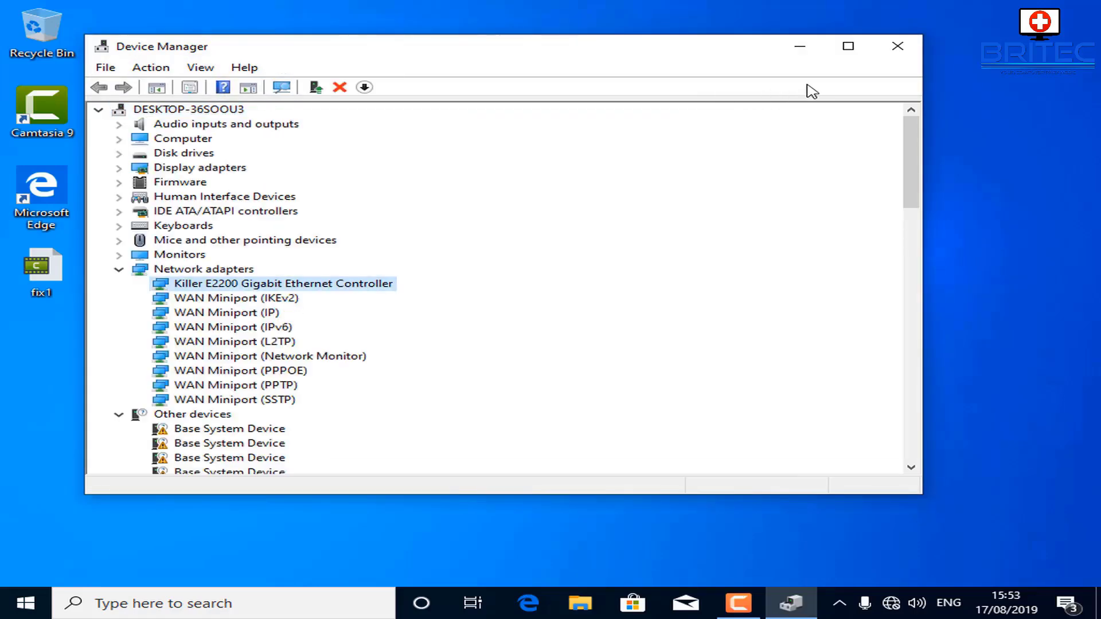
click(896, 47)
Open an administrator Command Prompt and release the IP address with ipconfig /release
click(161, 607)
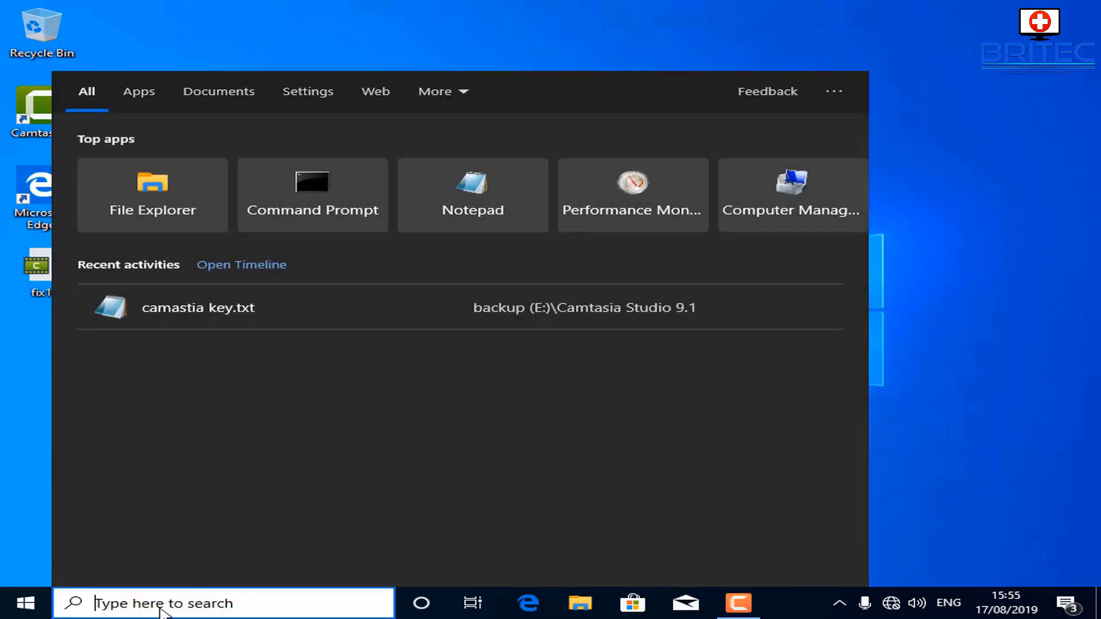
text(cm)
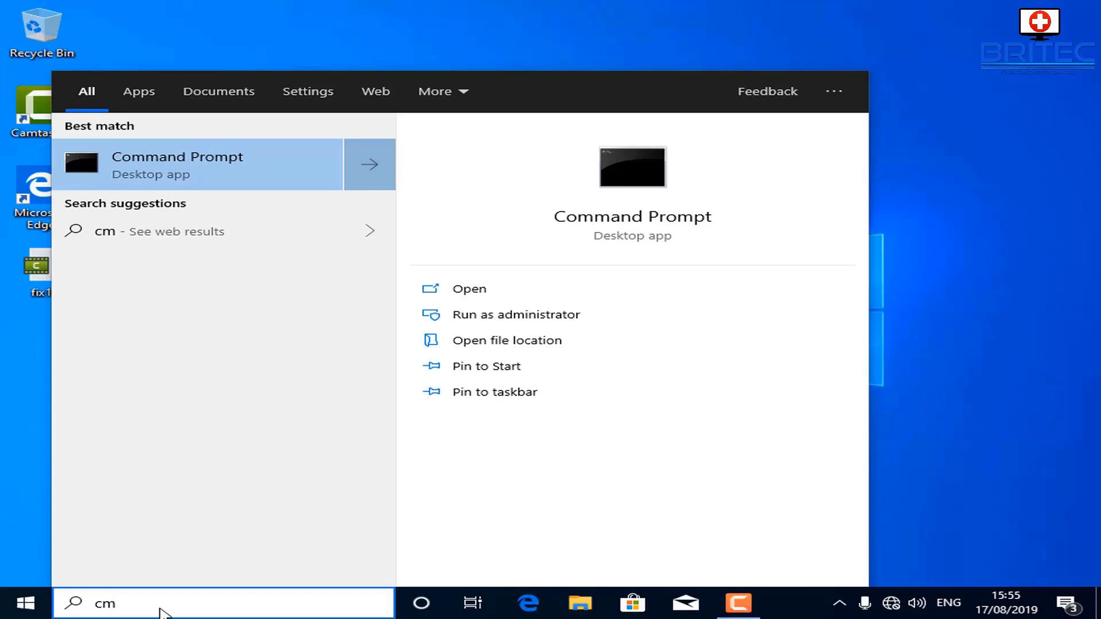
text(d)
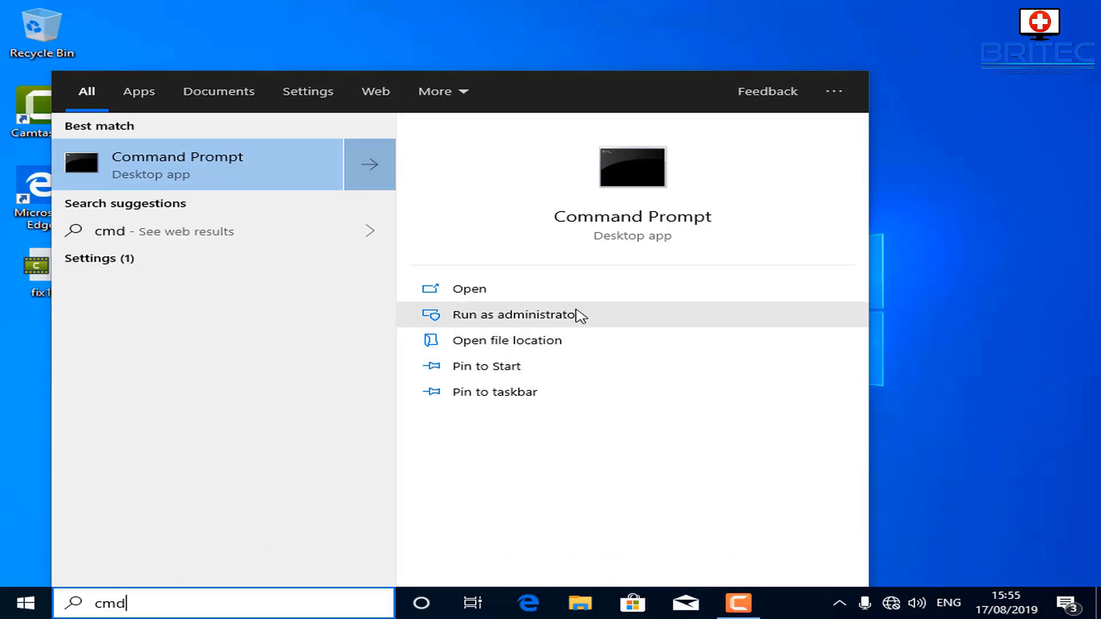
click(562, 312)
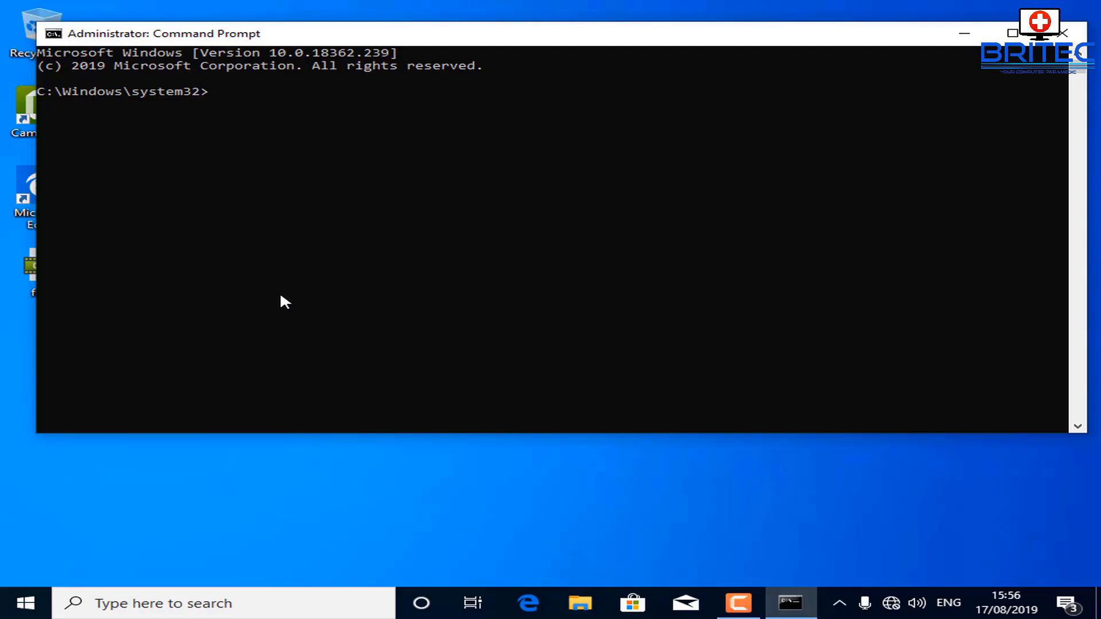
text(ipconfi)
text(g /)
text(release)
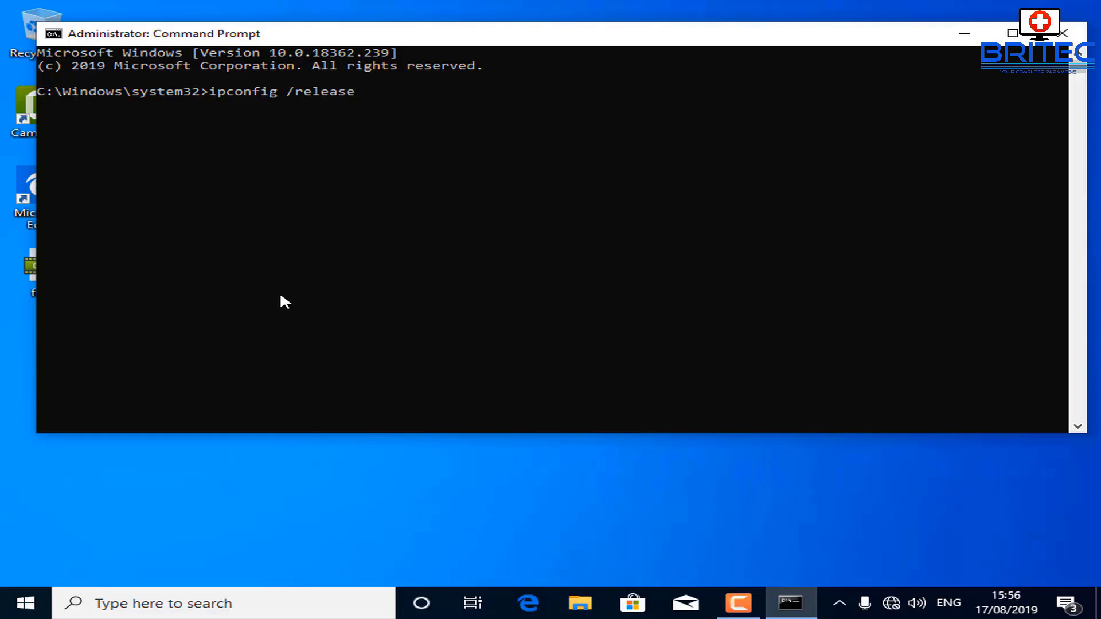
key(Return)
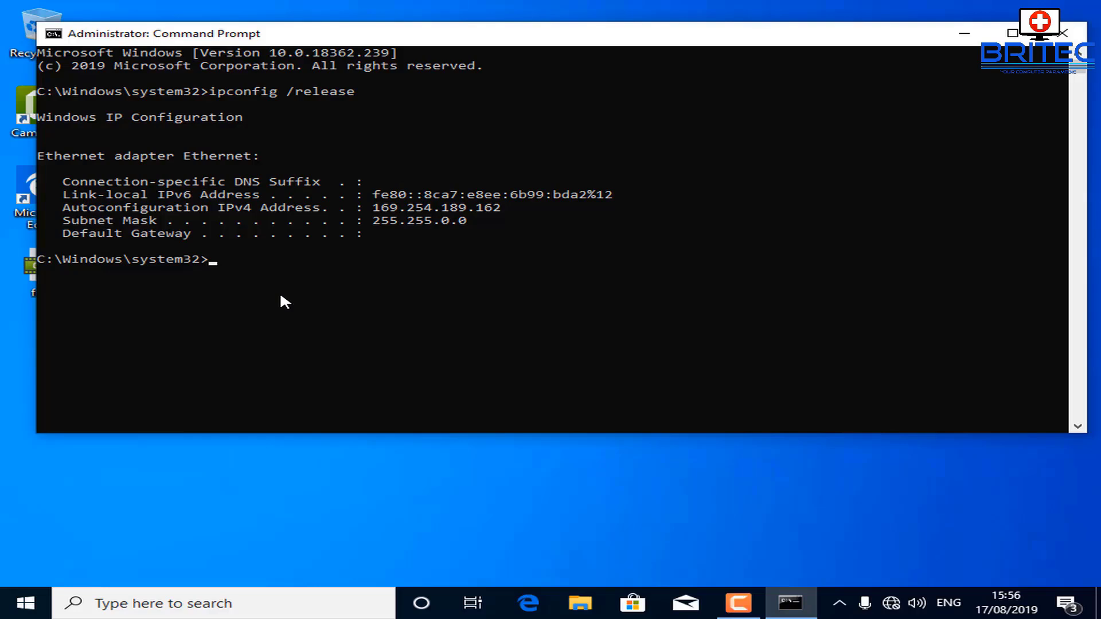
Renew the IP with ipconfig /renew, flush DNS with ipconfig/flushdns, and close the window
text(ipco)
text(nfig /re)
text(new)
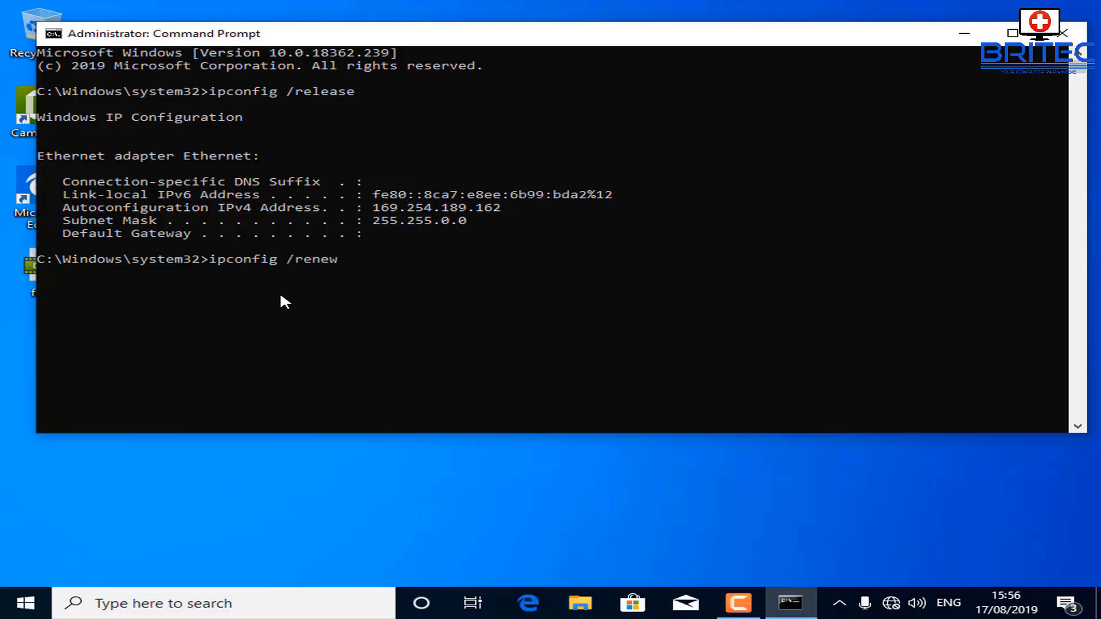
key(Return)
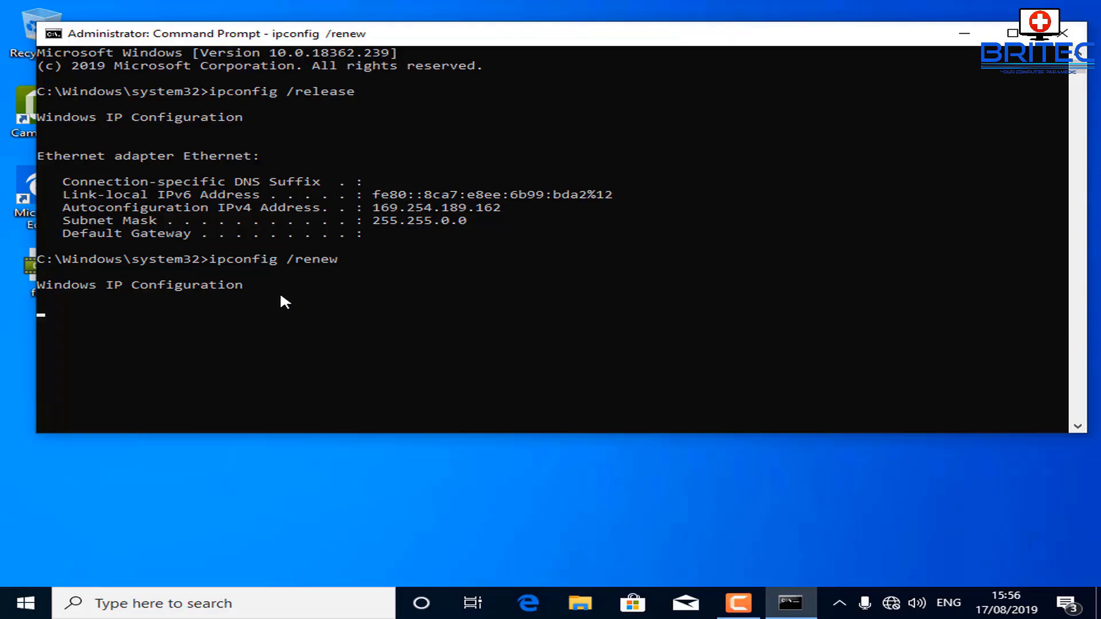
text(ipcon)
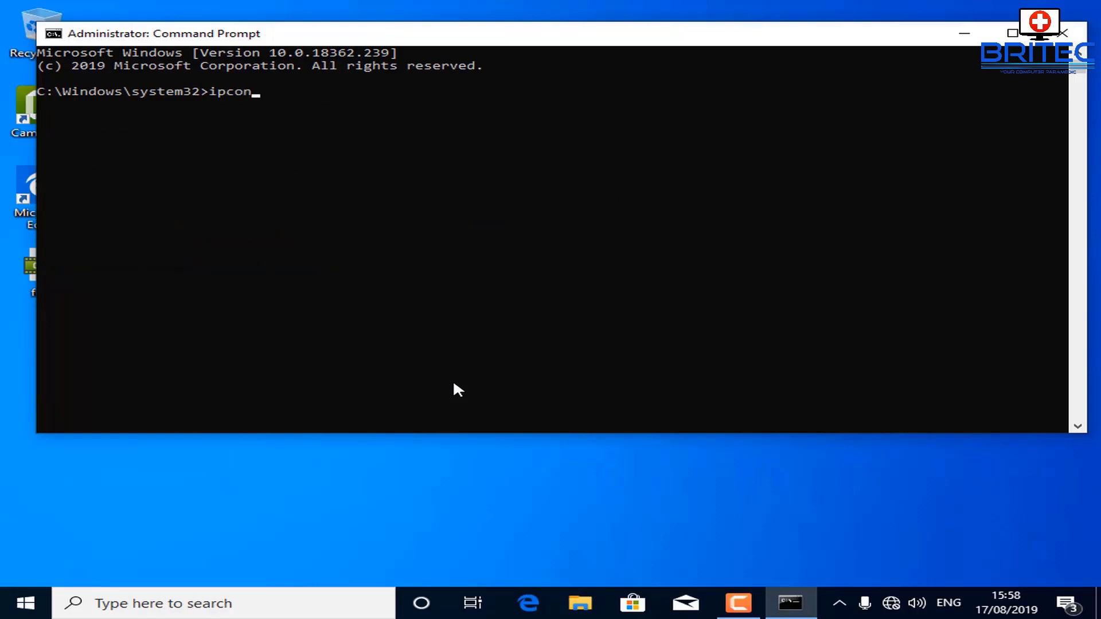
text(fig)
text(/flus)
text(hdns)
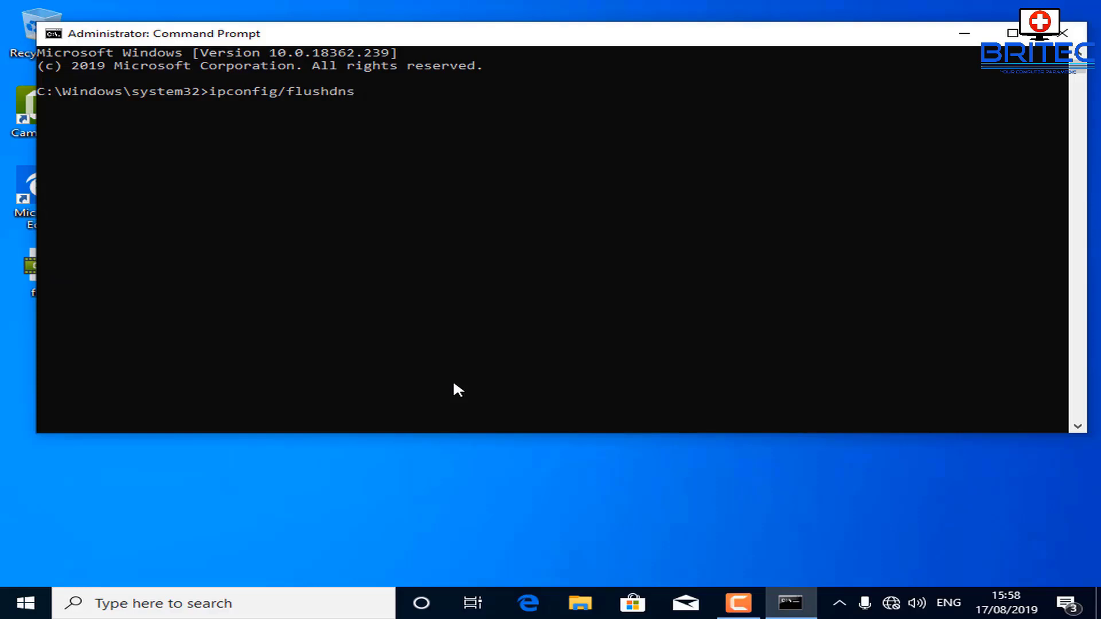
key(Return)
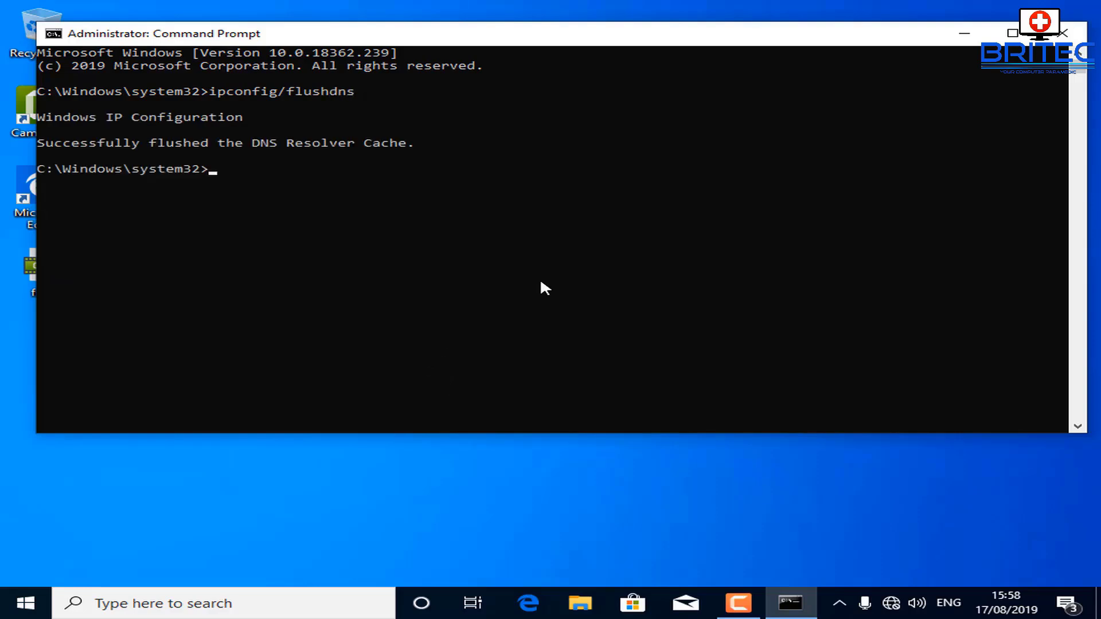
click(1061, 35)
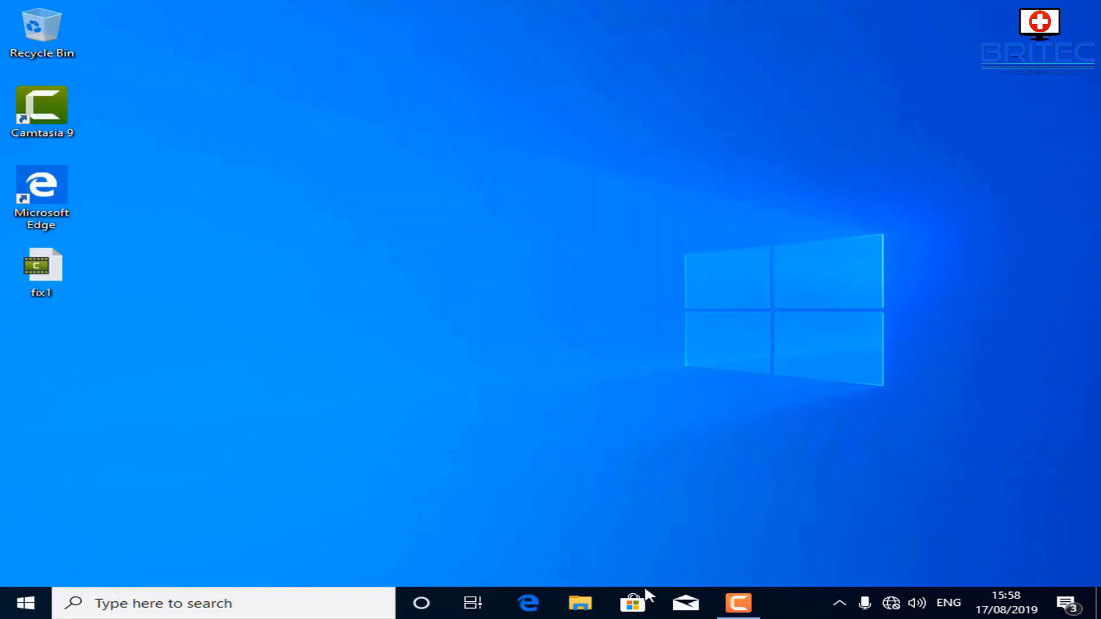
Restart the PC and copy the ke2200 driver folder from the Killer_network_w10 zip to the desktop
click(25, 603)
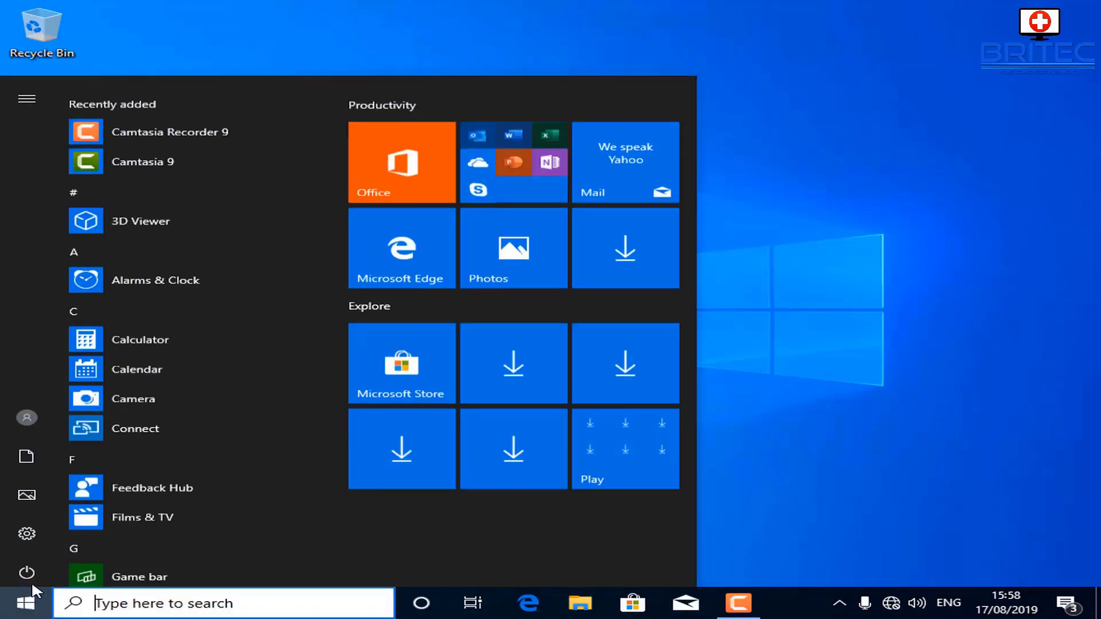
click(30, 566)
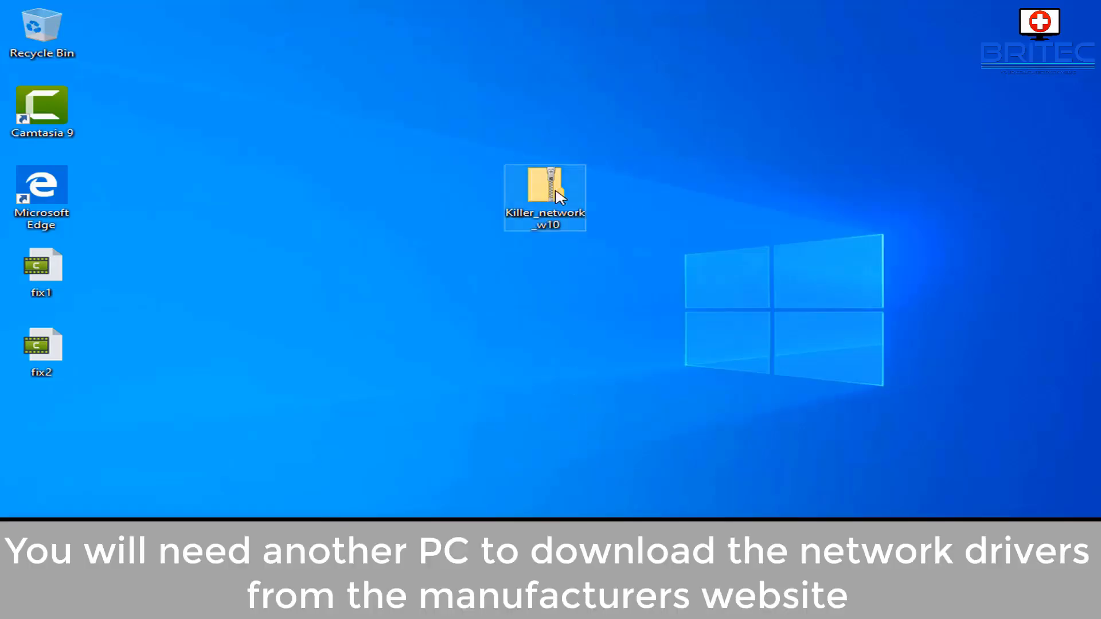
double_click(559, 196)
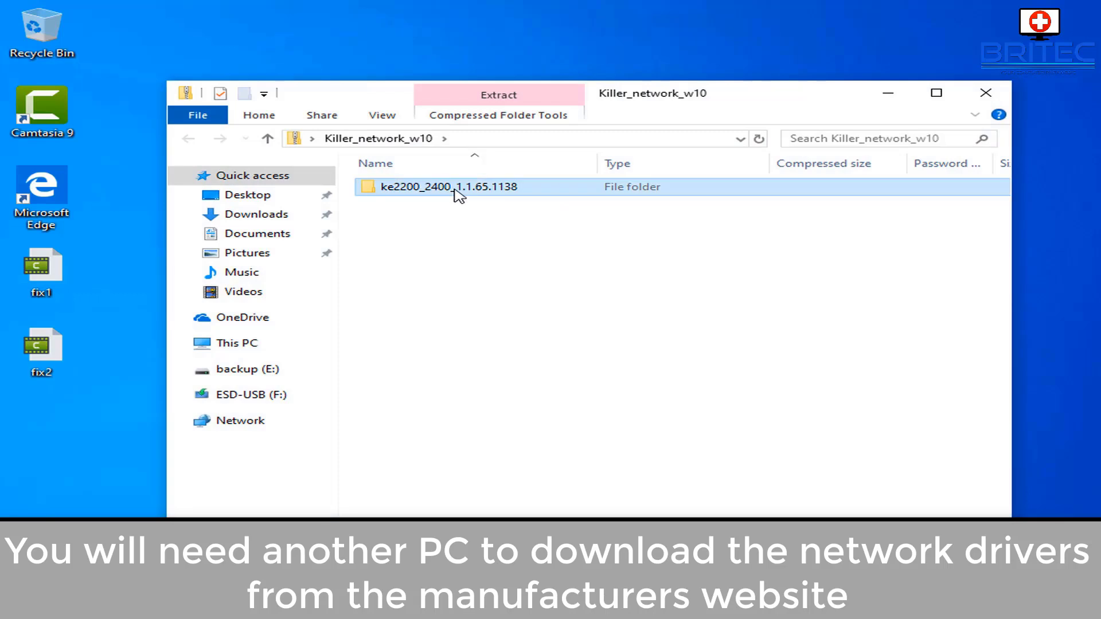
drag(458, 195, 599, 72)
click(986, 93)
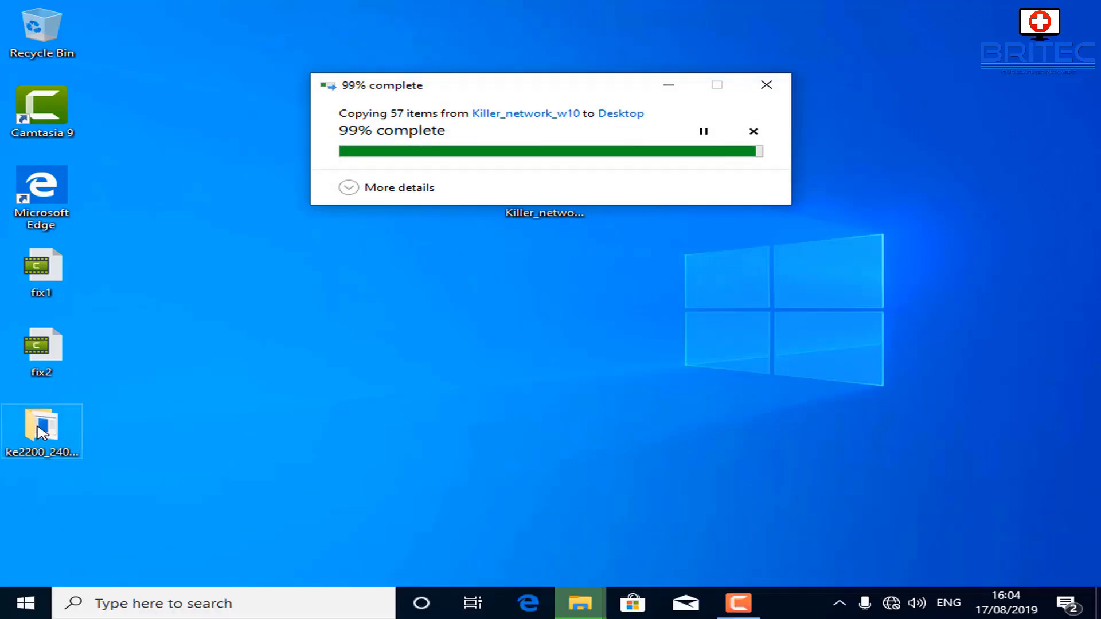
Open the extracted ke2200_2400_1.1.65.1138 folder and launch its setup program
drag(629, 36, 630, 196)
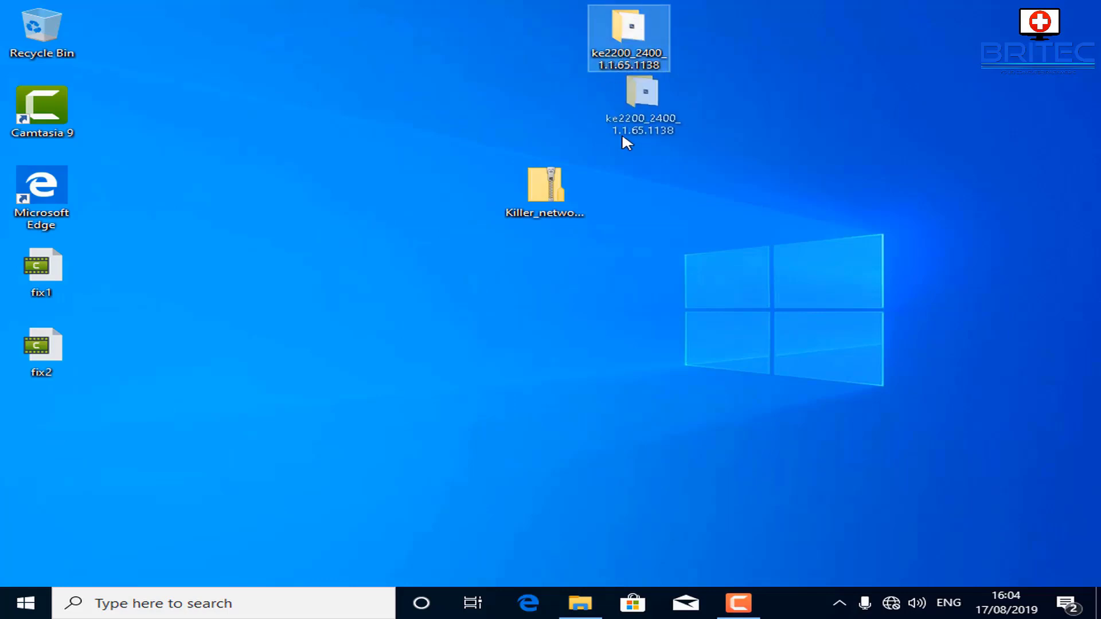
double_click(630, 201)
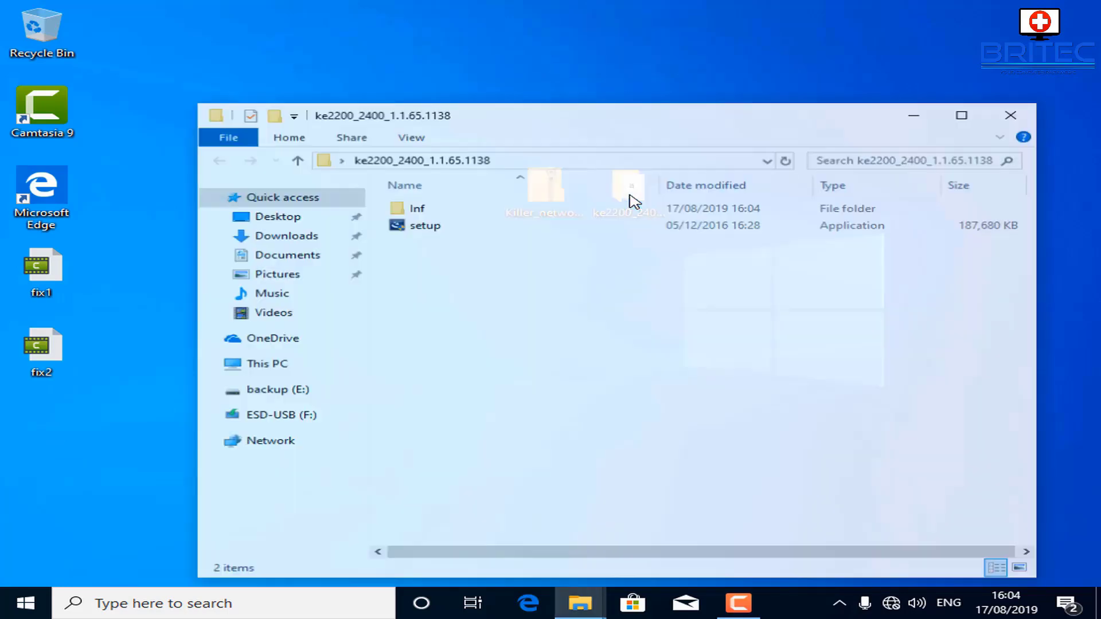
click(492, 225)
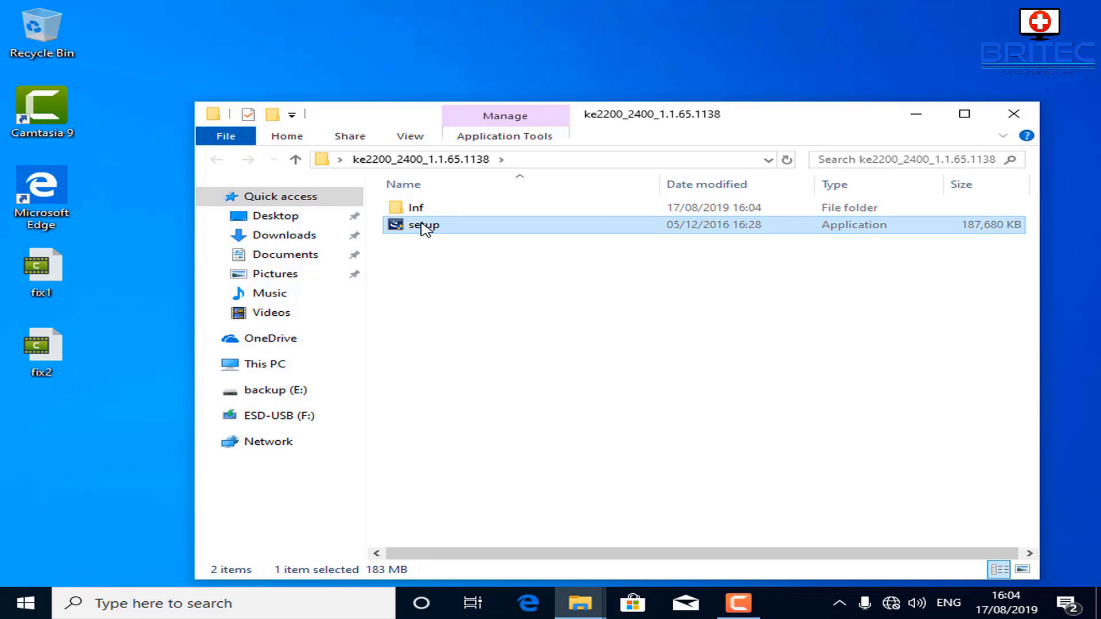
double_click(424, 227)
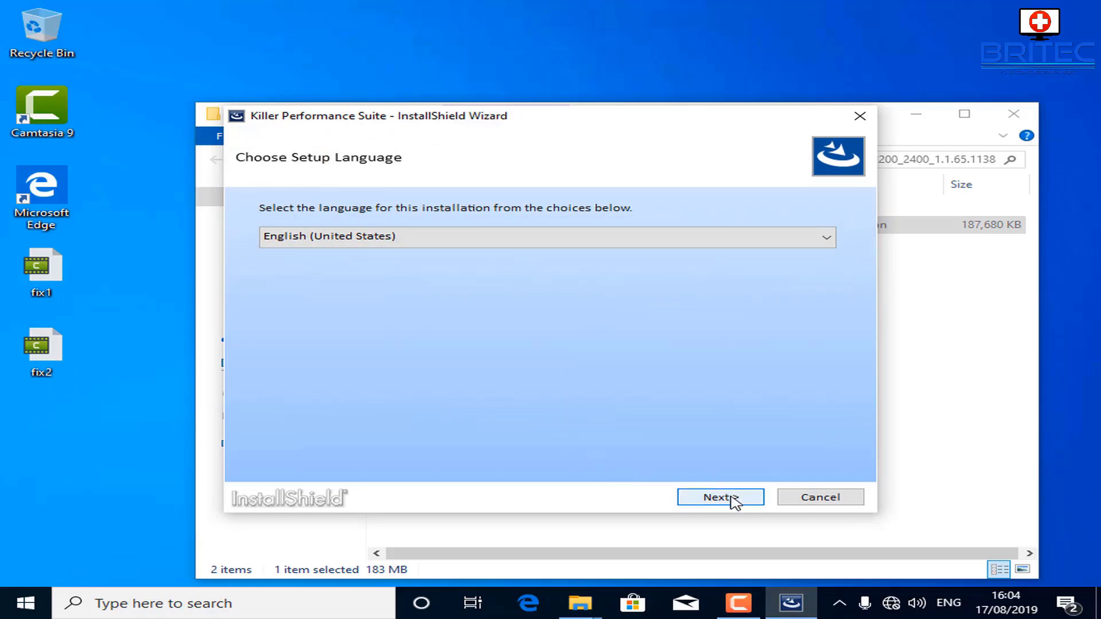
Accept the Killer Performance Suite license, install it, close the driver folder, and finish with a restart
click(733, 498)
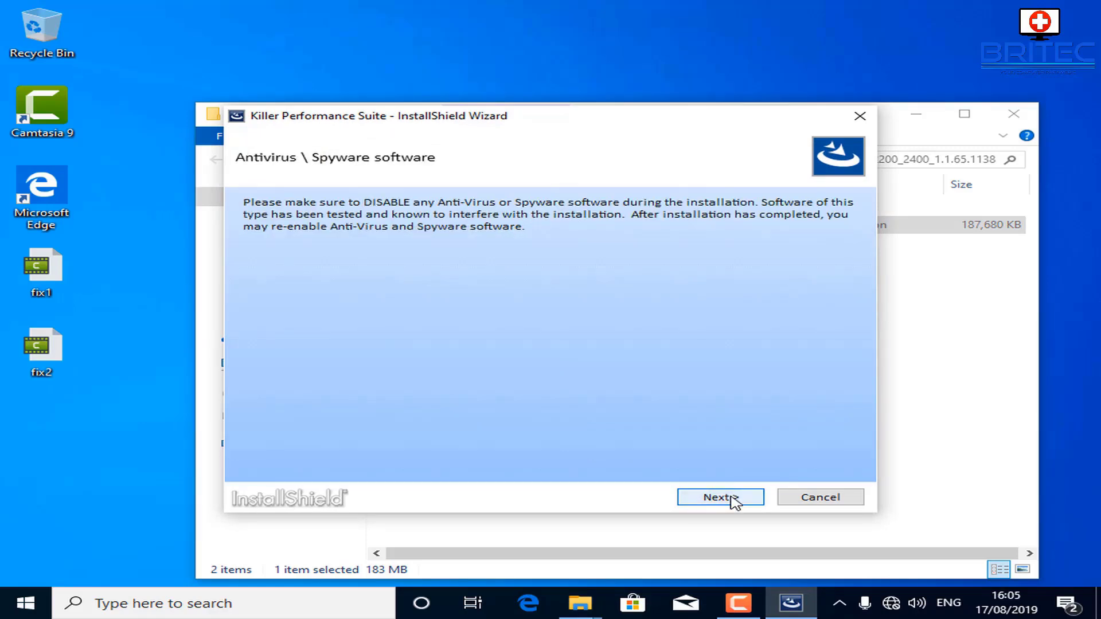
click(732, 499)
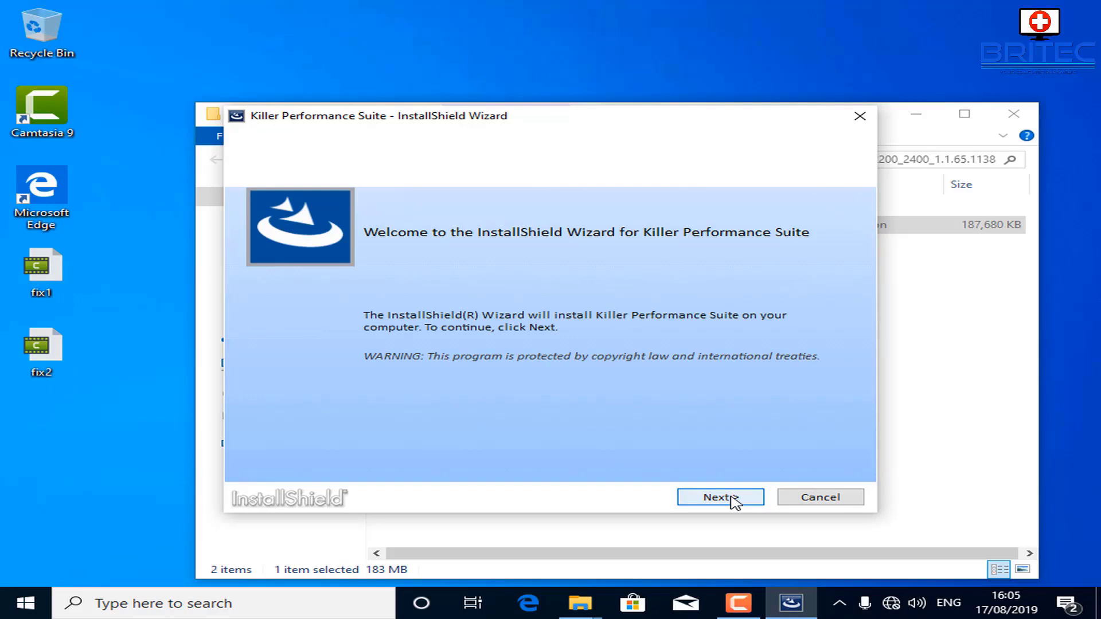
click(734, 500)
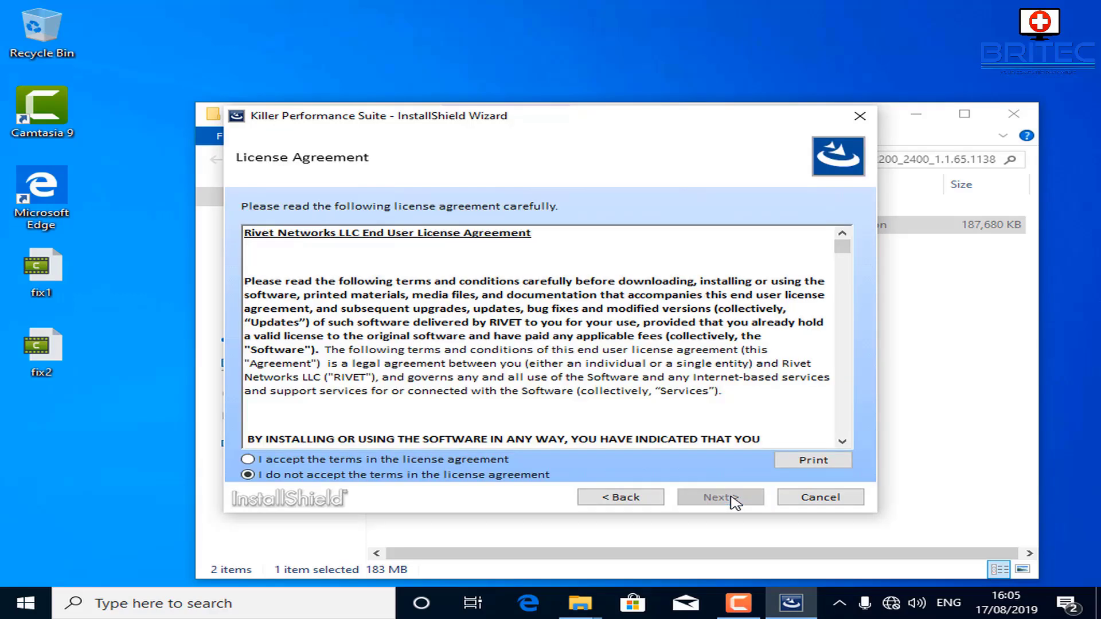
click(473, 463)
click(718, 504)
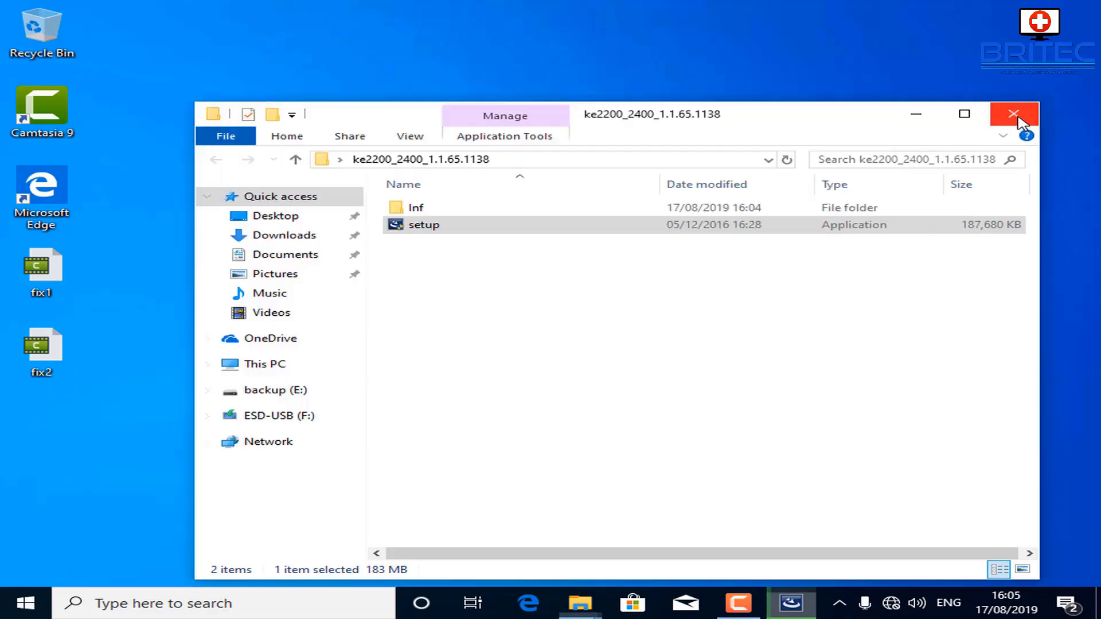
click(1013, 114)
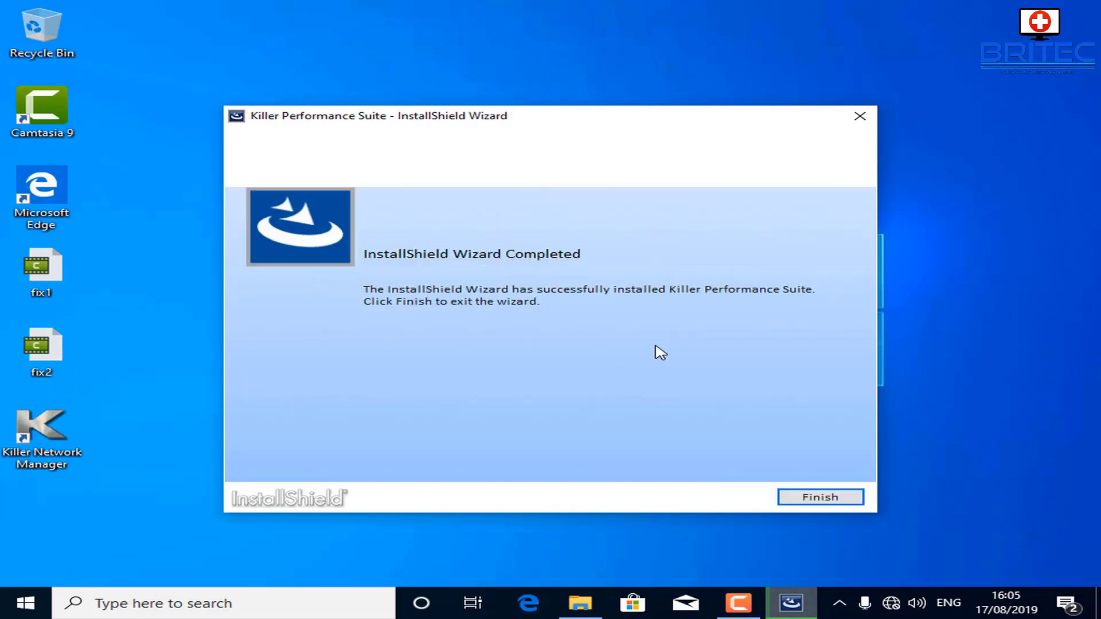
click(835, 499)
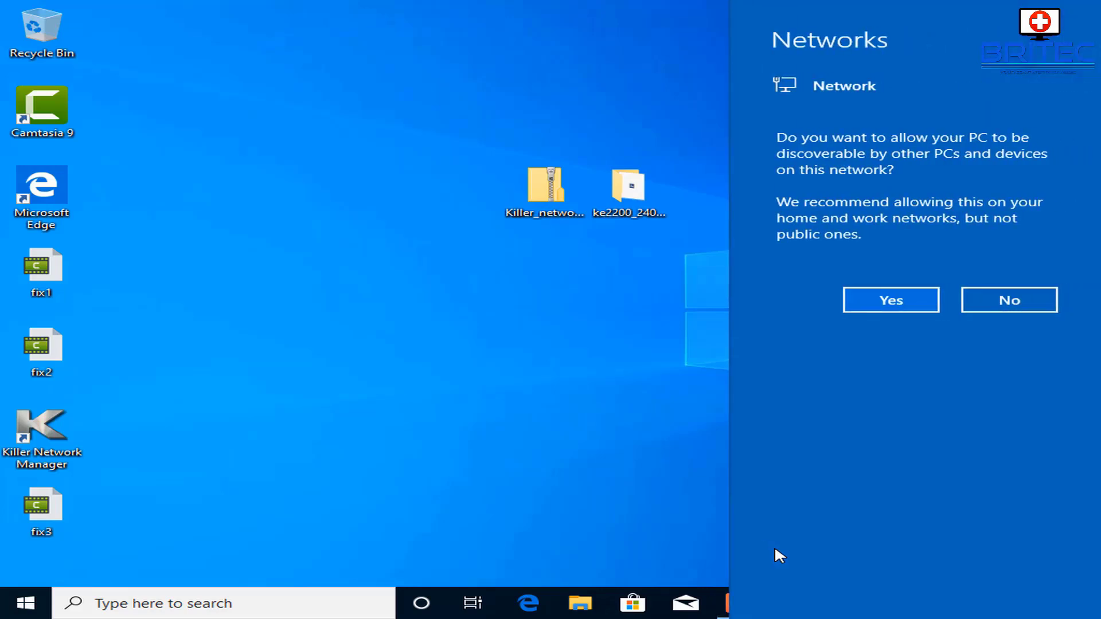
Answer Yes to make the PC discoverable on the detected network
click(878, 303)
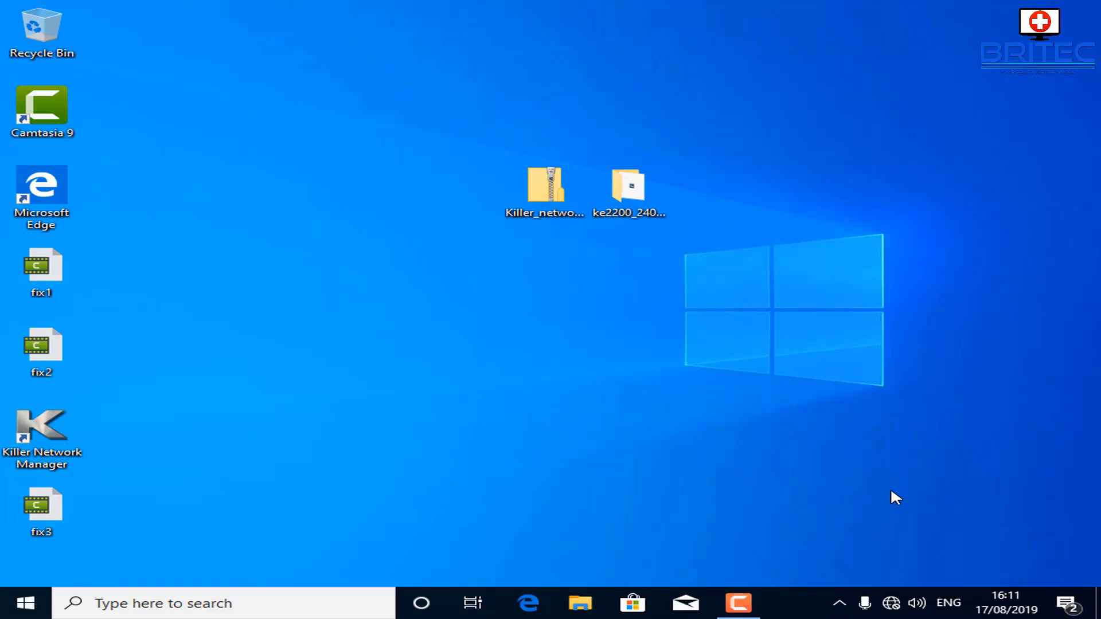
Check the network tray status, then run Troubleshoot problems past the modem restart advice
click(890, 602)
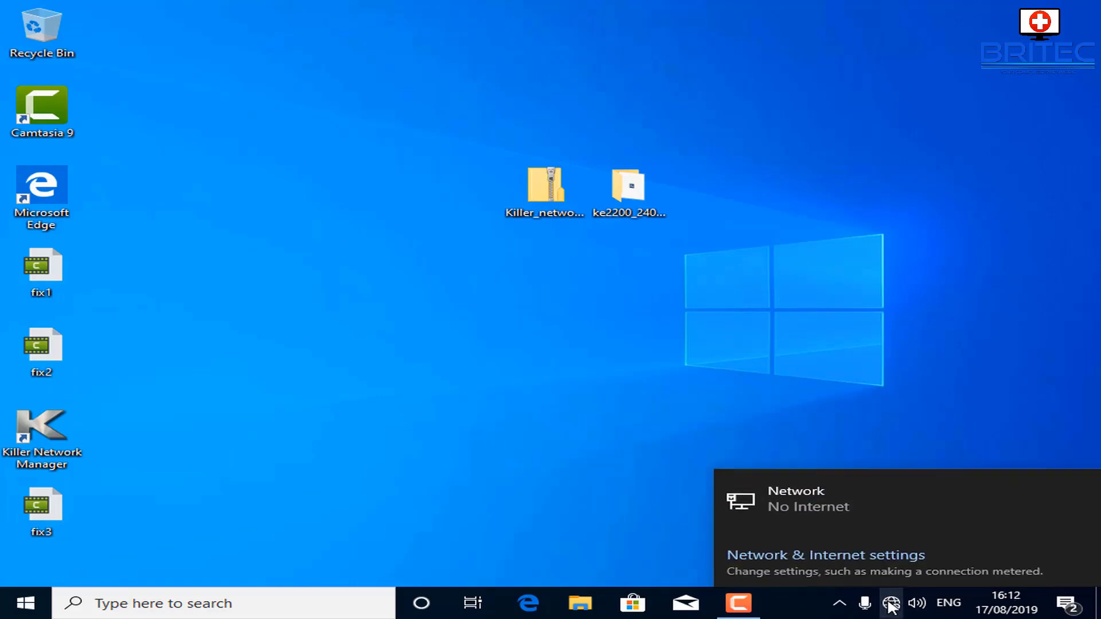
click(615, 485)
click(890, 603)
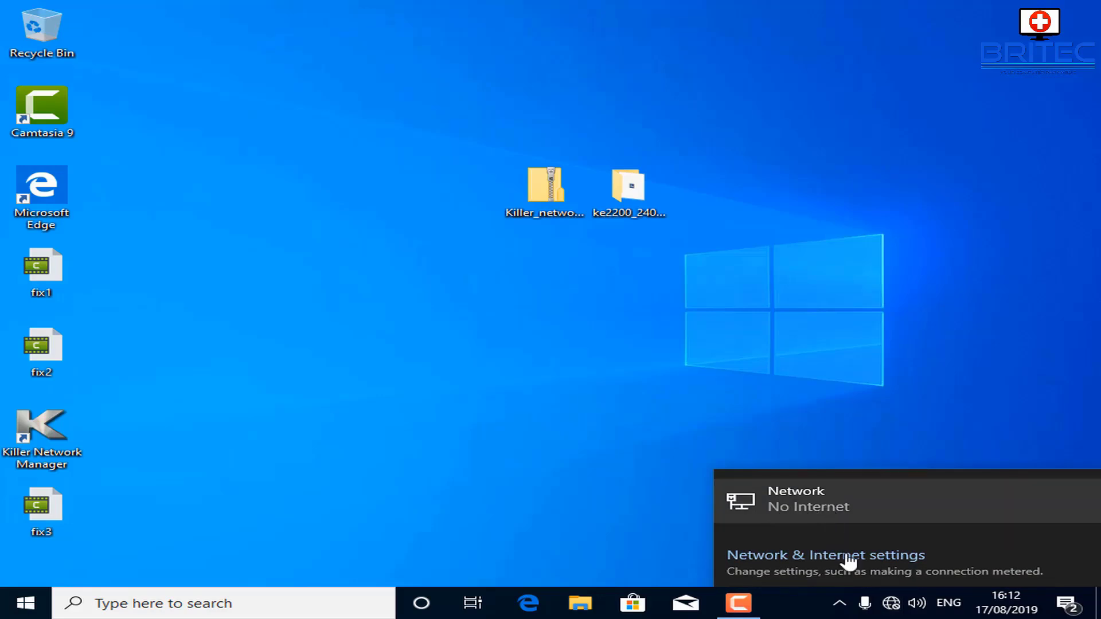
click(889, 607)
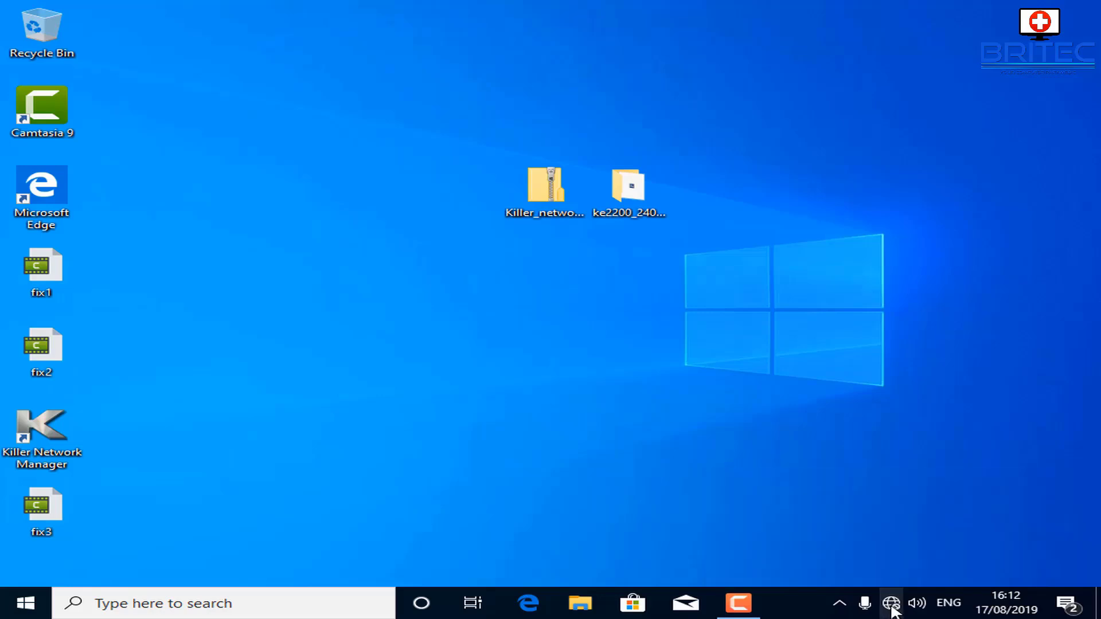
right_click(892, 610)
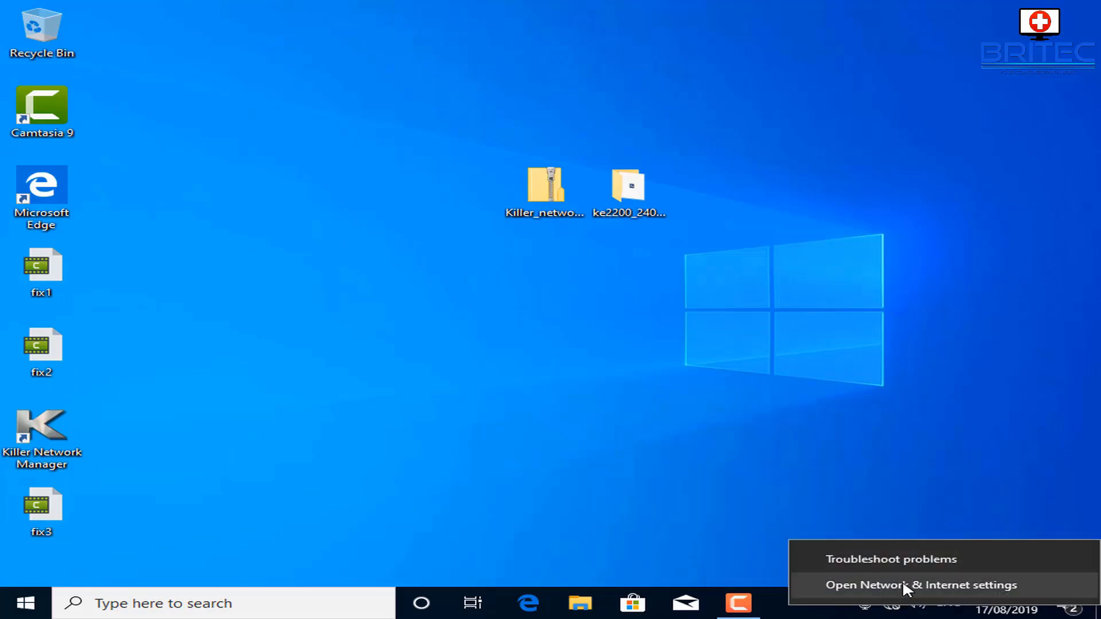
click(904, 564)
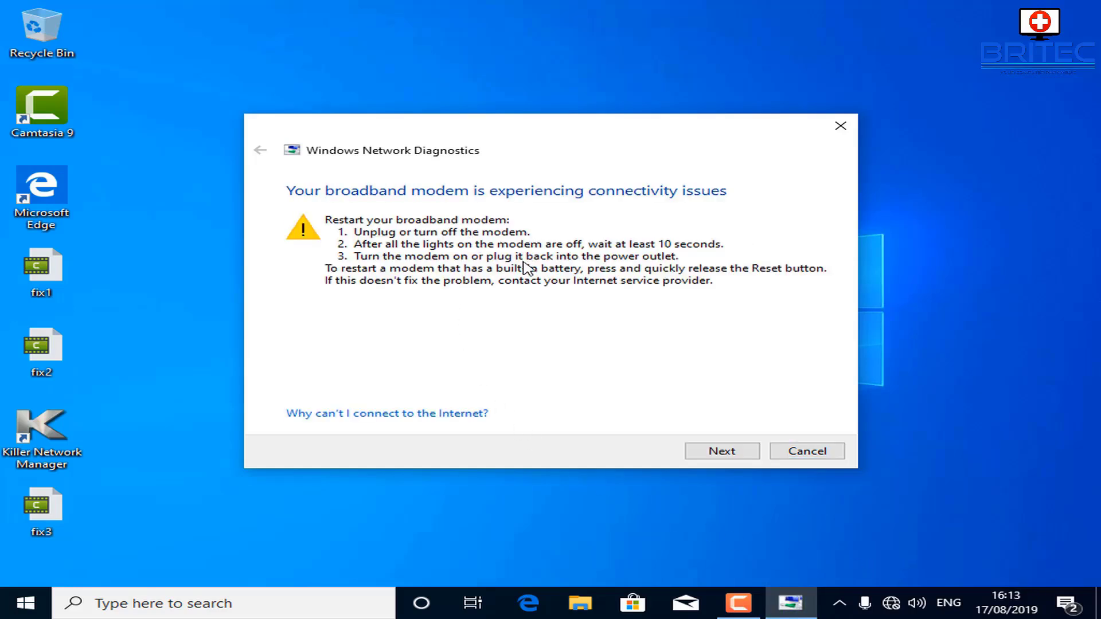
click(730, 455)
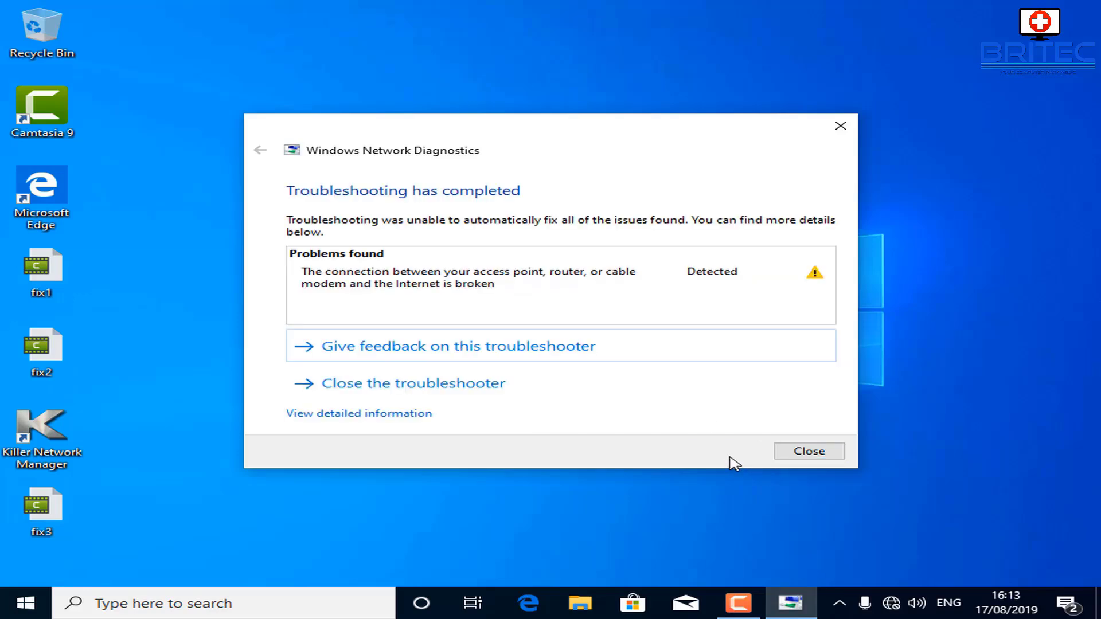
Close the finished Windows Network Diagnostics dialog
click(809, 453)
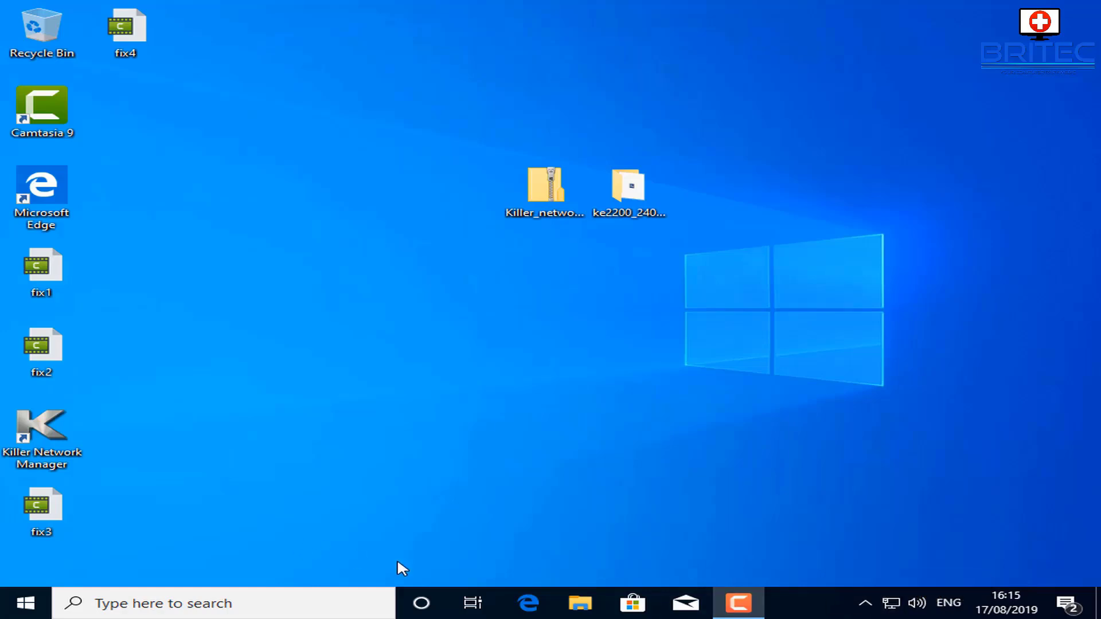
click(526, 602)
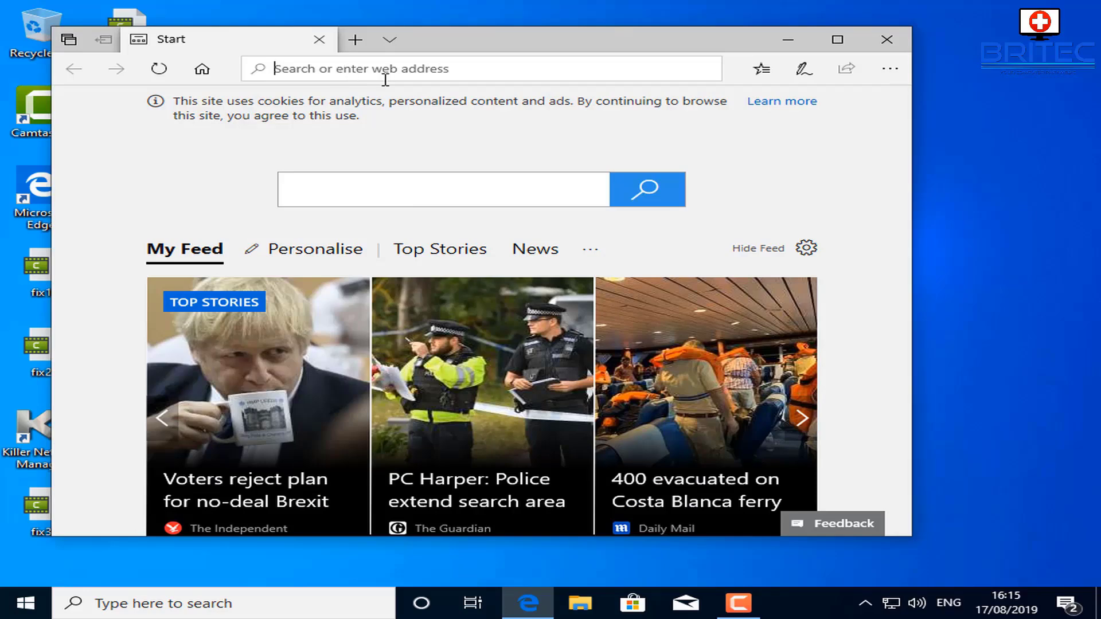
text(bbc)
key(Return)
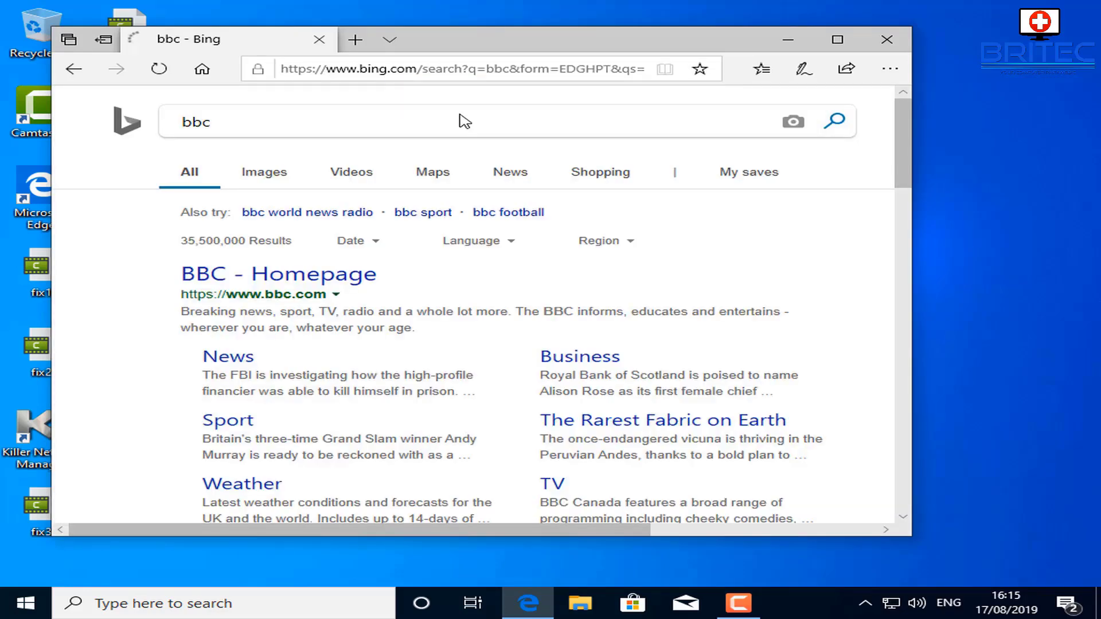
click(887, 39)
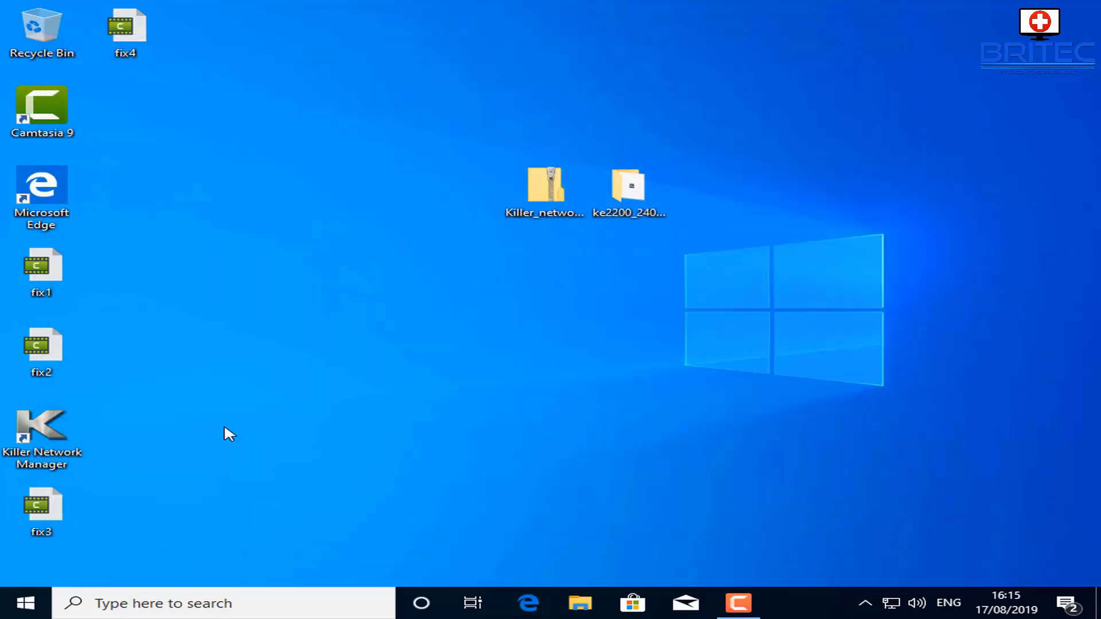
Auto-update the PCI Simple Communications Controller driver so it becomes Intel(R) Management Engine Interface
right_click(28, 605)
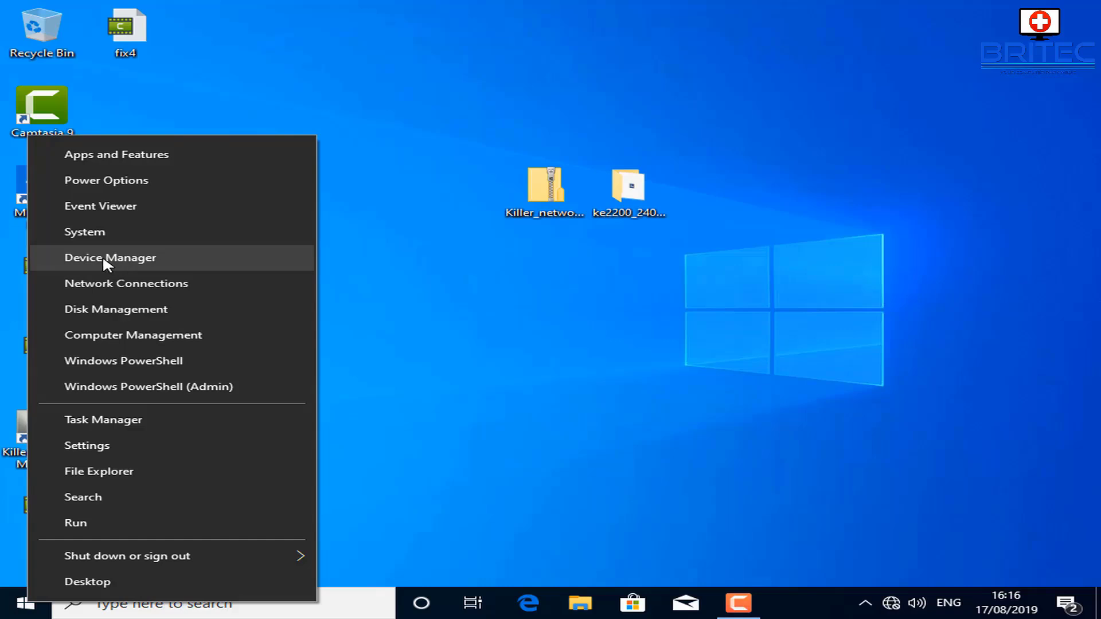
click(104, 262)
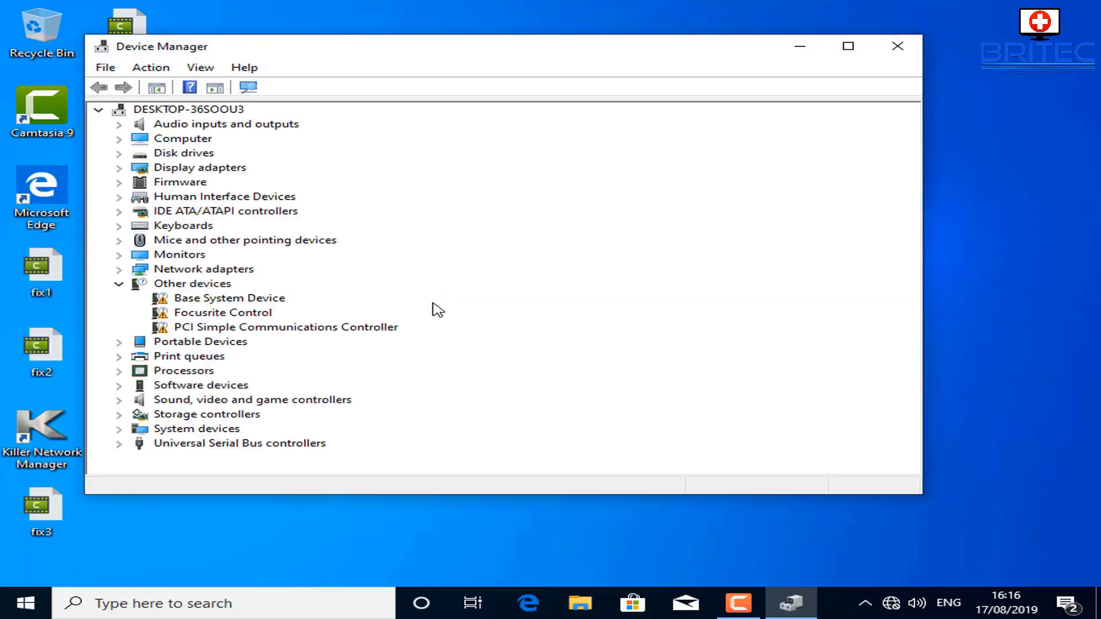
right_click(233, 330)
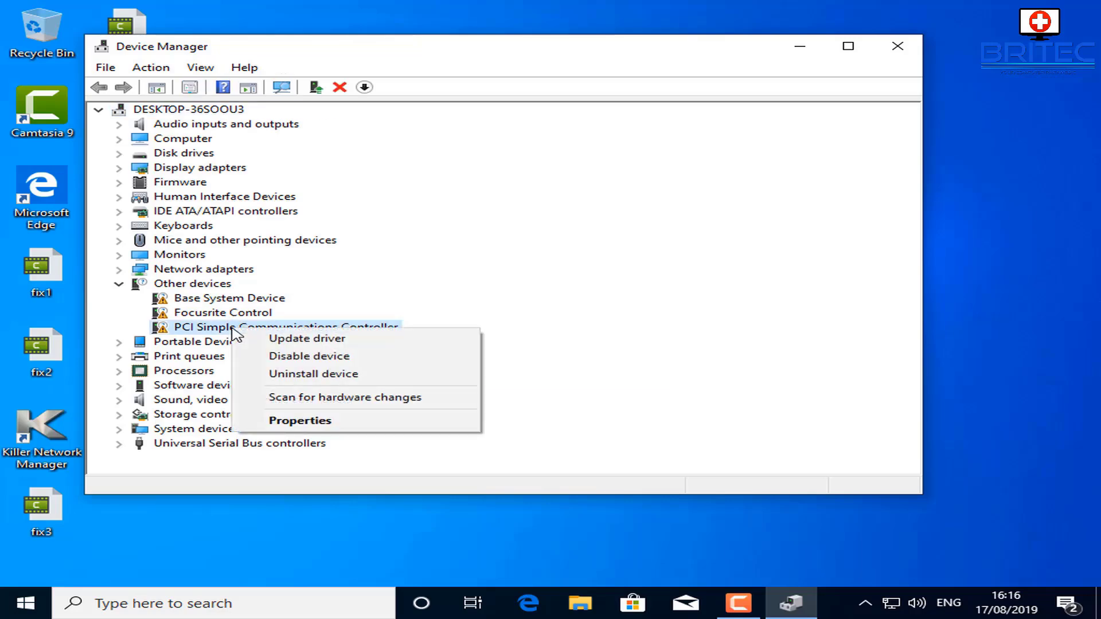
click(330, 343)
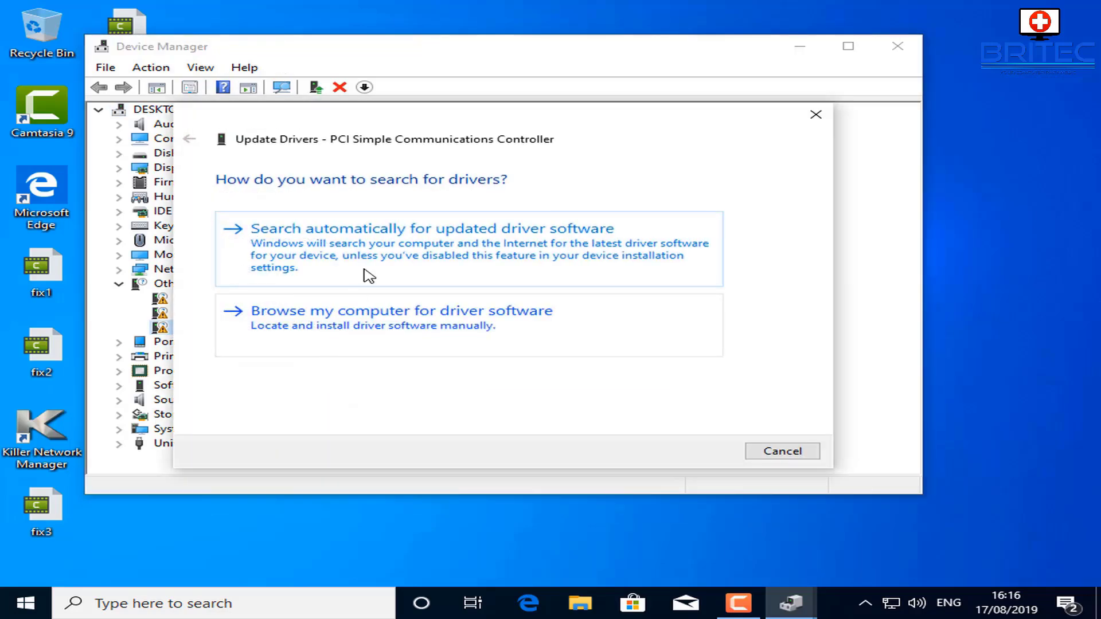
click(370, 256)
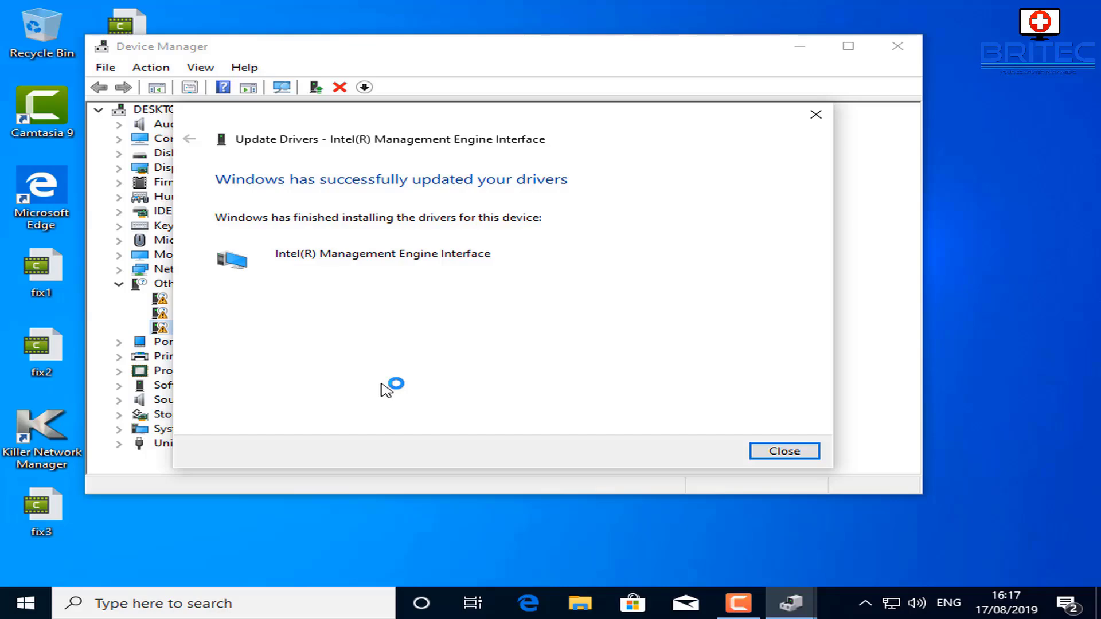
click(784, 451)
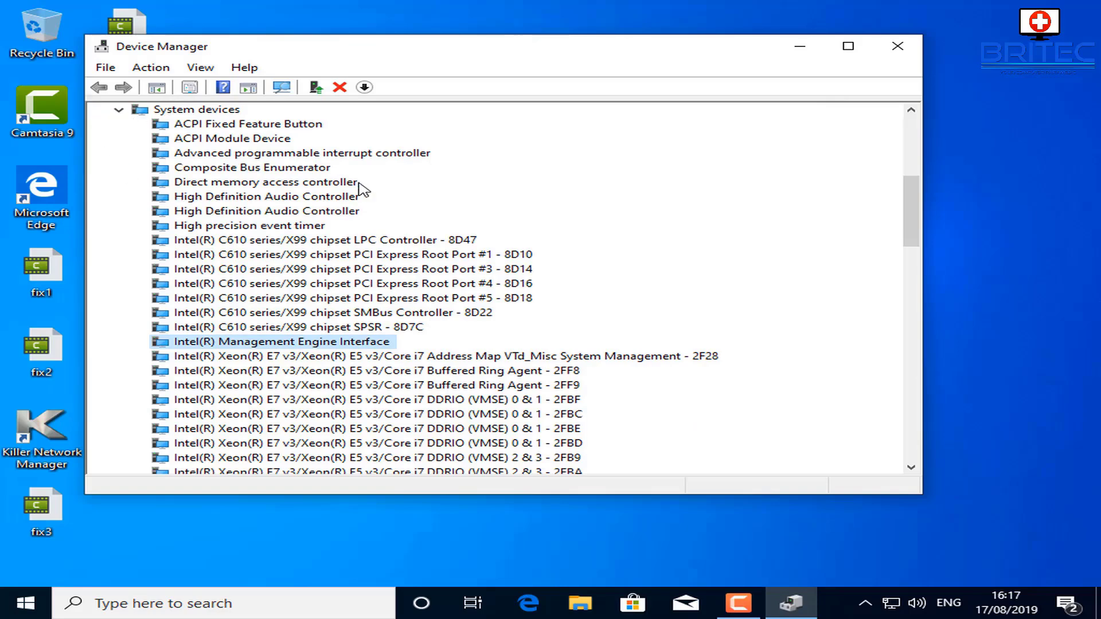
scroll(361, 189, up, 3)
Auto-update the Base System Device driver, installing Intel RSTe Device 2F9C
click(118, 242)
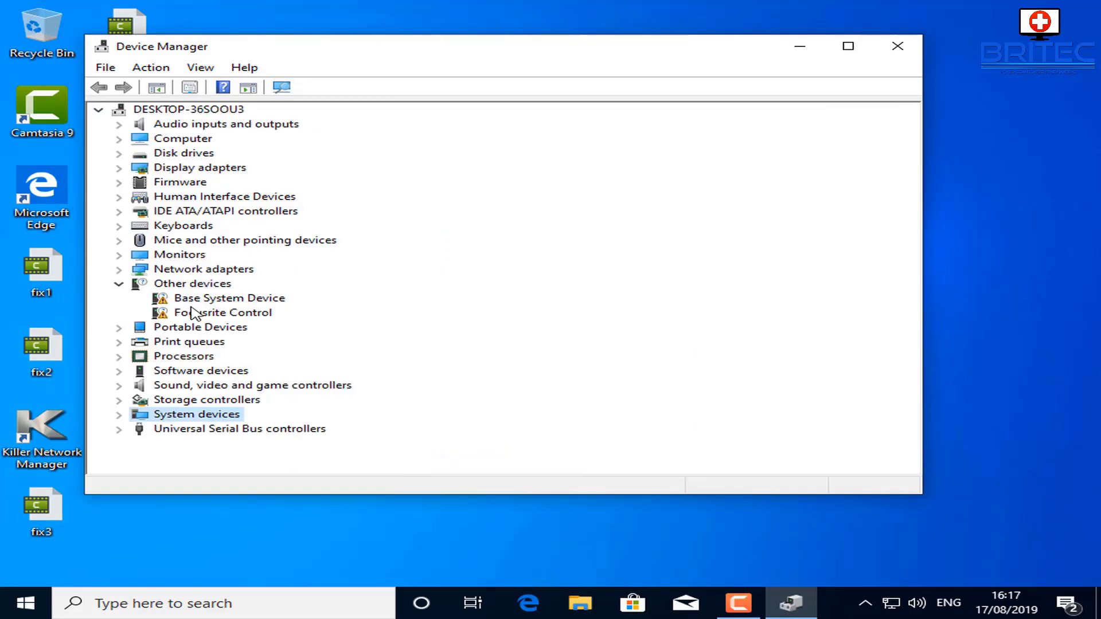
right_click(225, 299)
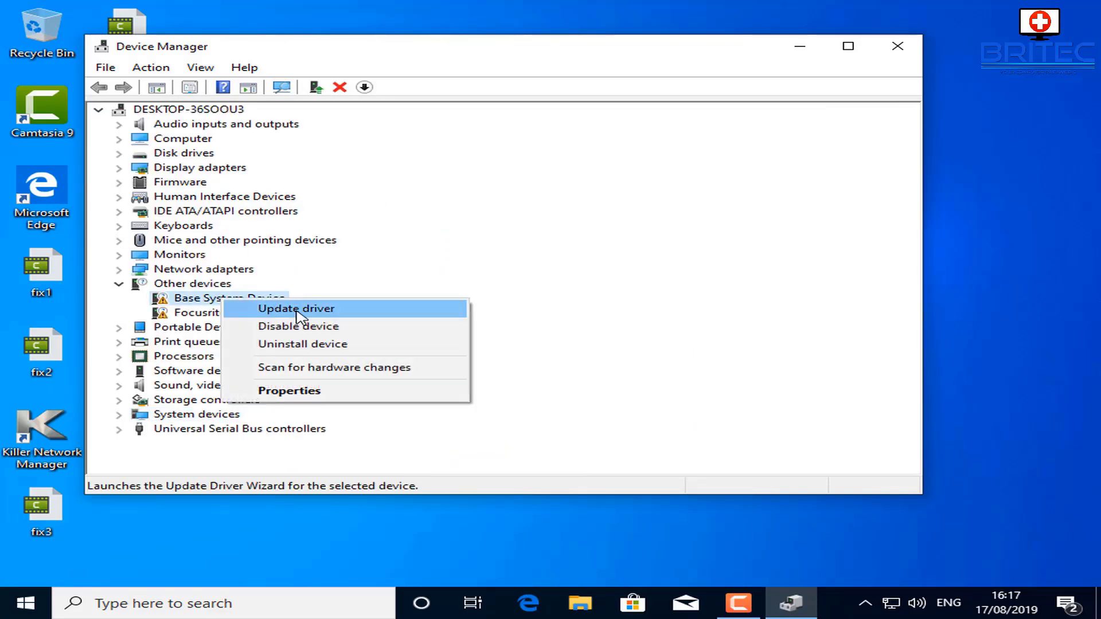
click(308, 310)
click(395, 268)
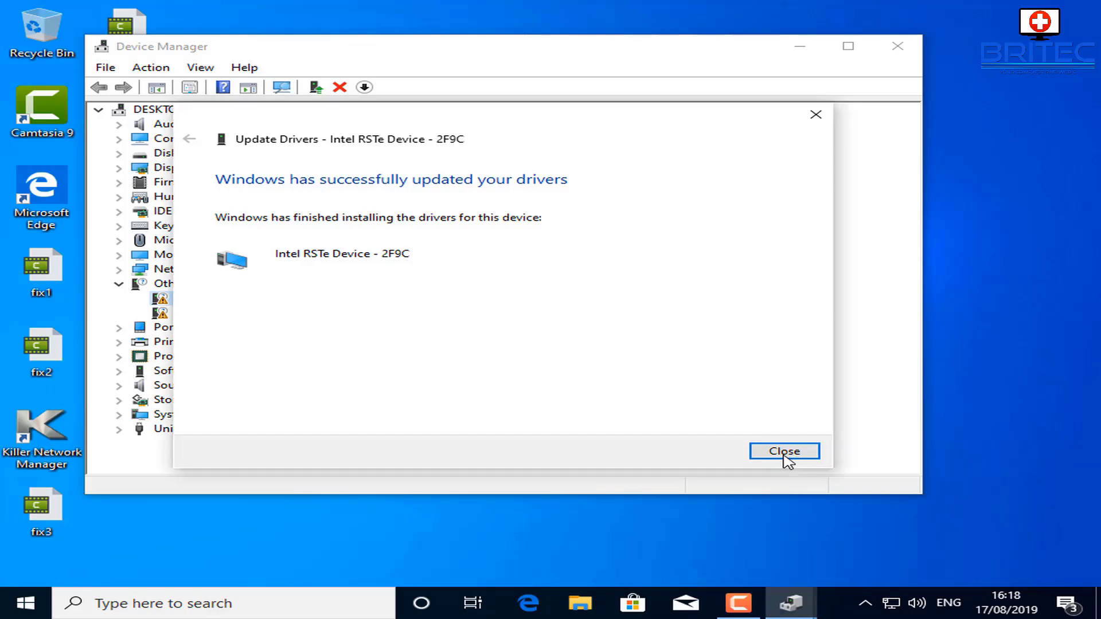
click(786, 453)
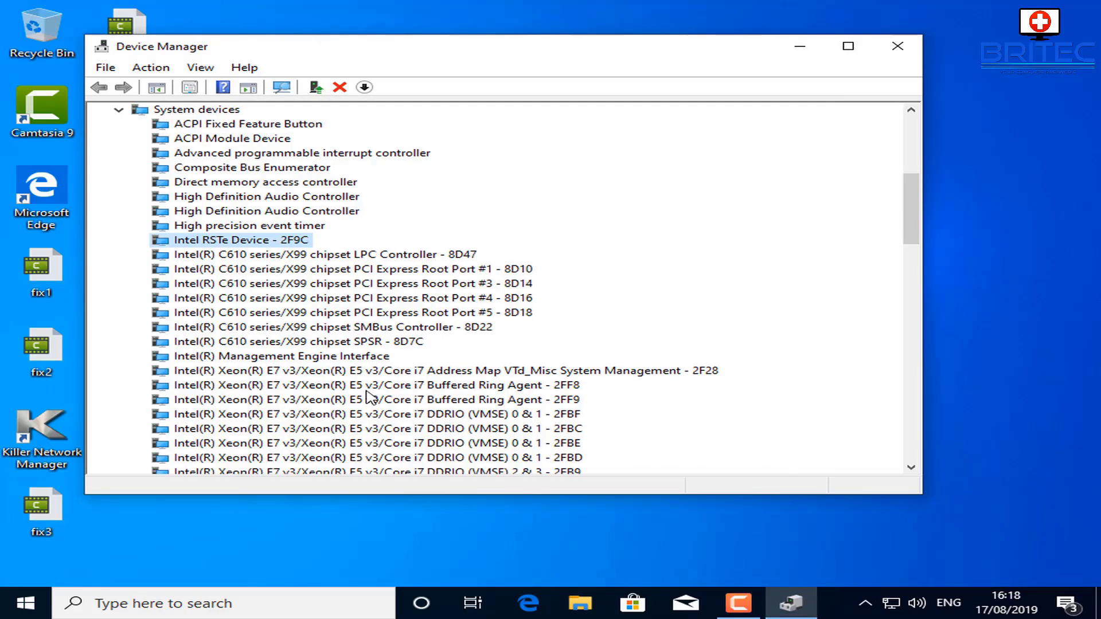
scroll(252, 296, up, 5)
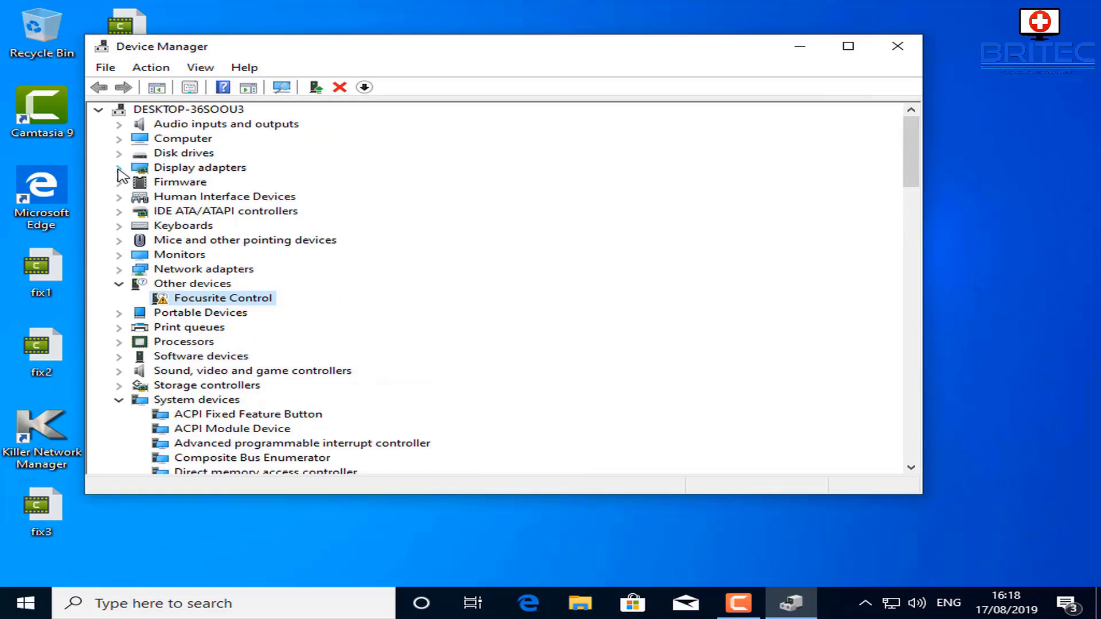
Start an automatic driver search for the Microsoft Basic Display Adapter under Display adapters
click(118, 168)
right_click(239, 184)
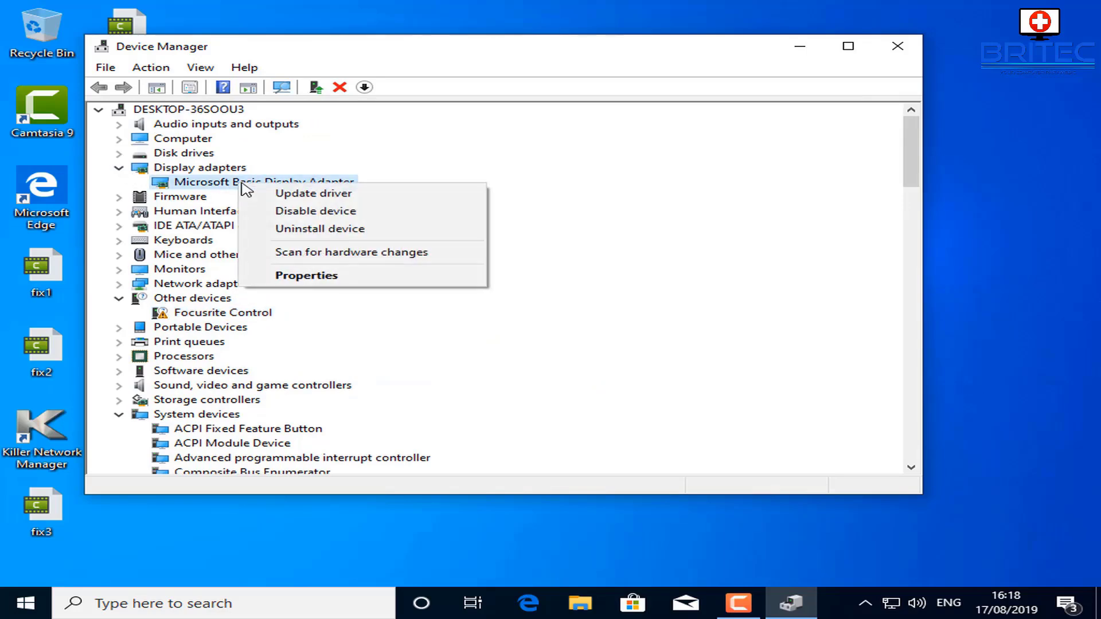
click(293, 193)
click(435, 254)
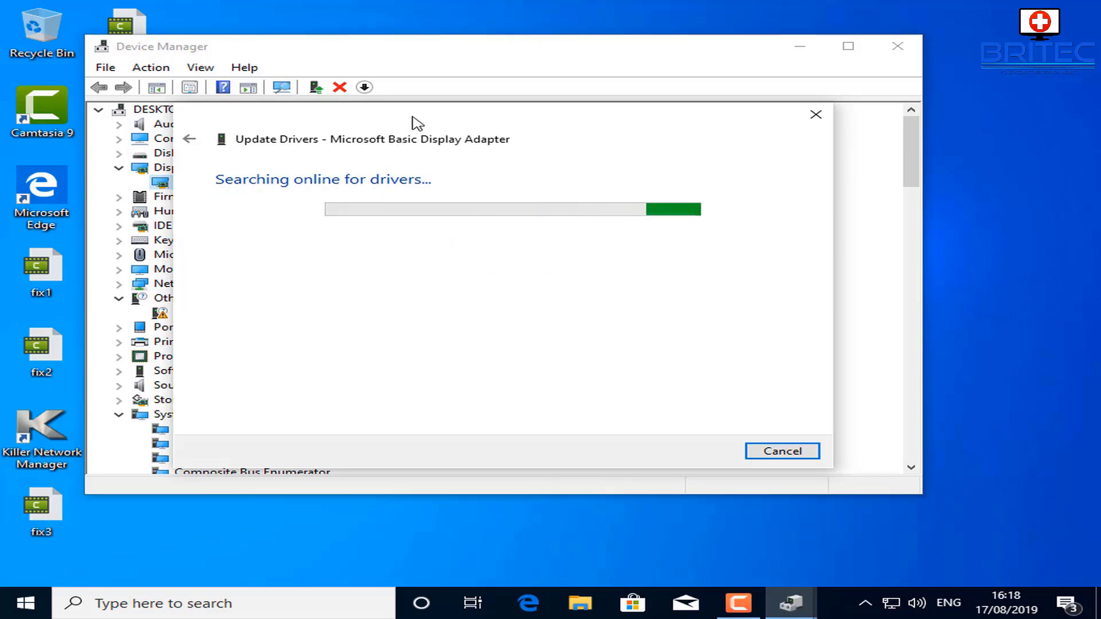
mouse_move(412, 125)
mouse_down()
mouse_move(393, 232)
mouse_move(416, 221)
mouse_move(424, 143)
mouse_up()
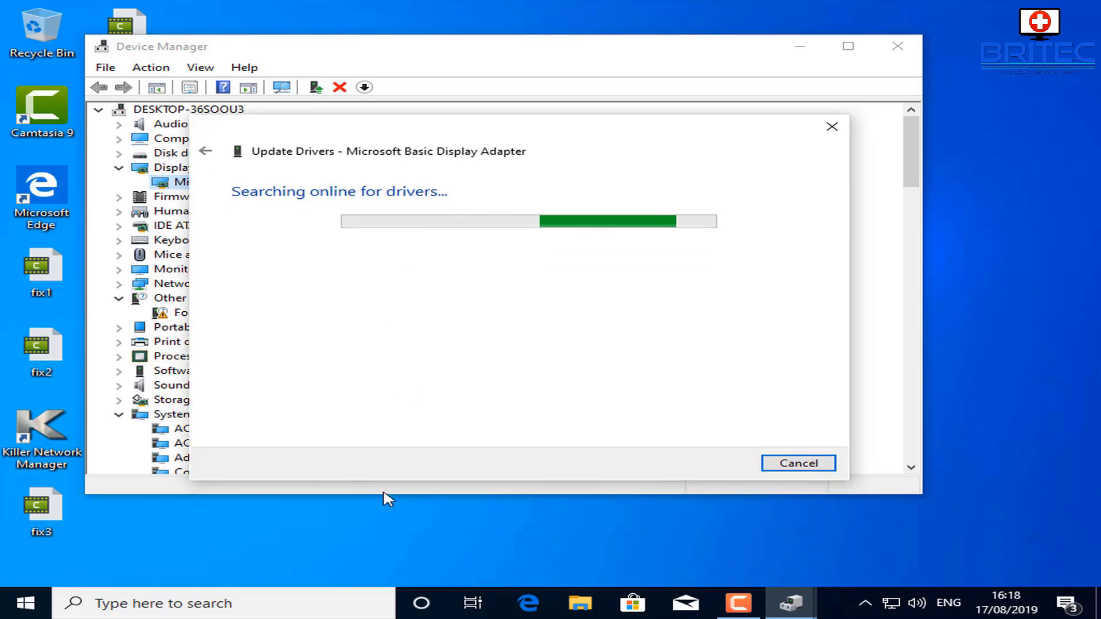
click(528, 602)
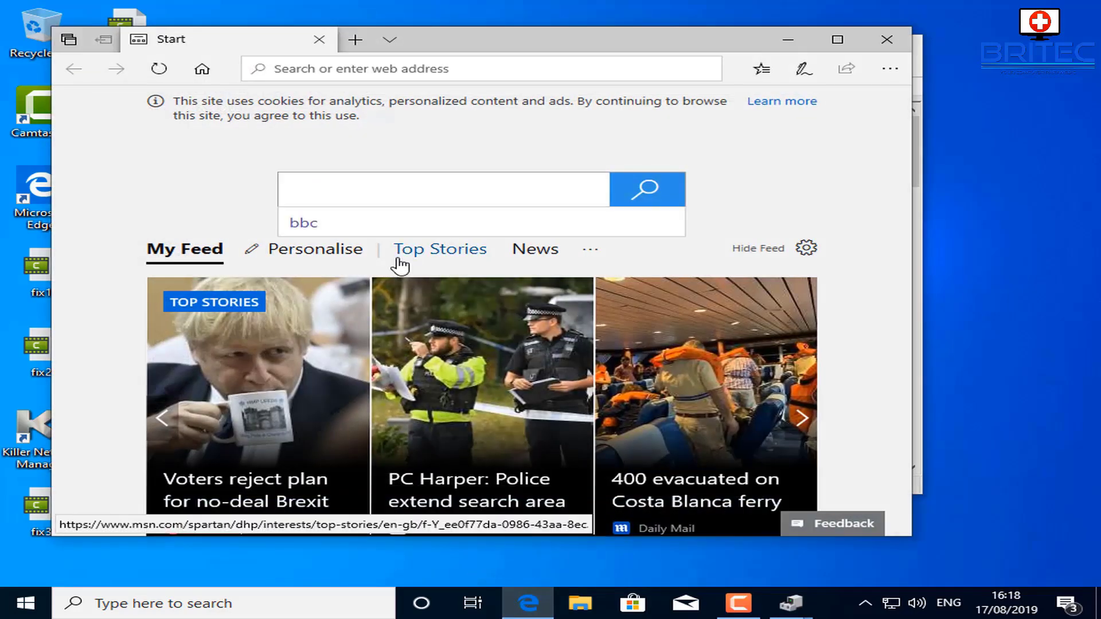
text(nvi)
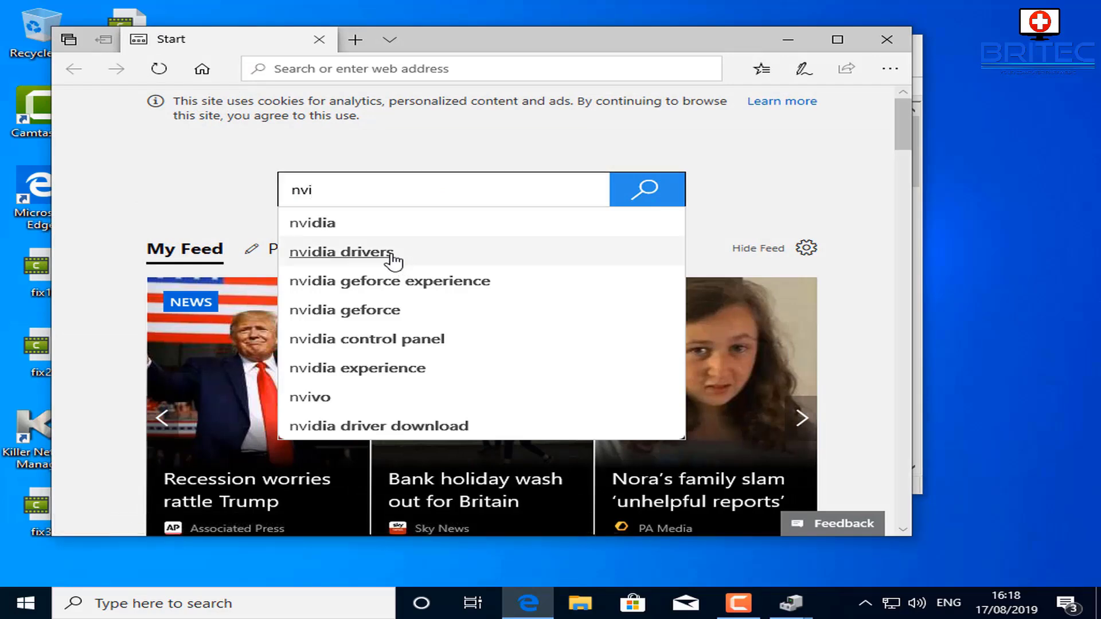
click(393, 260)
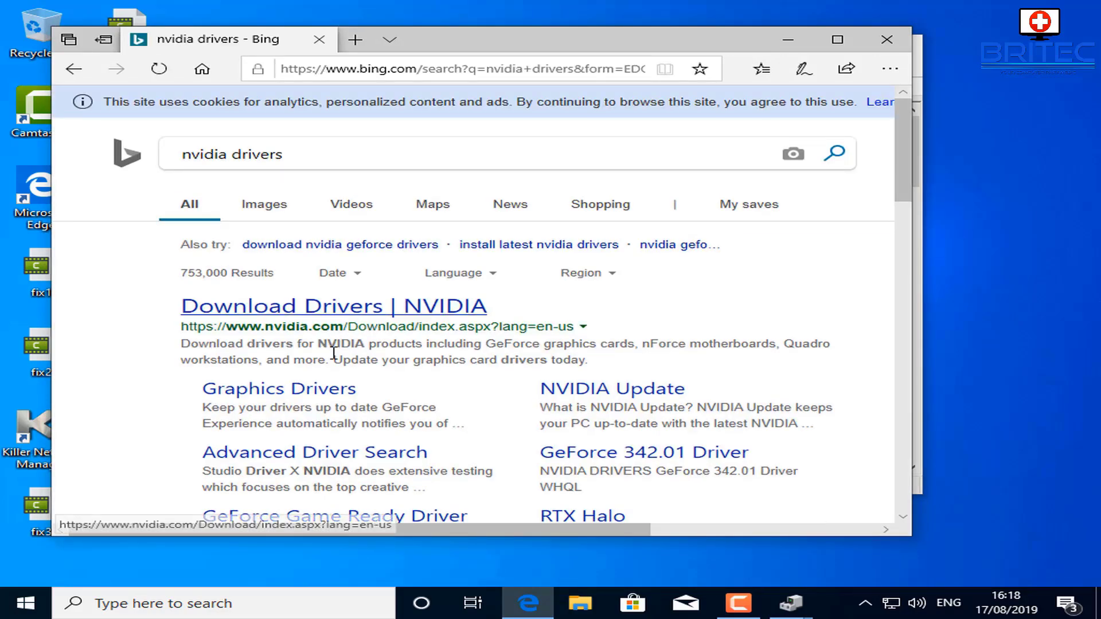
click(344, 310)
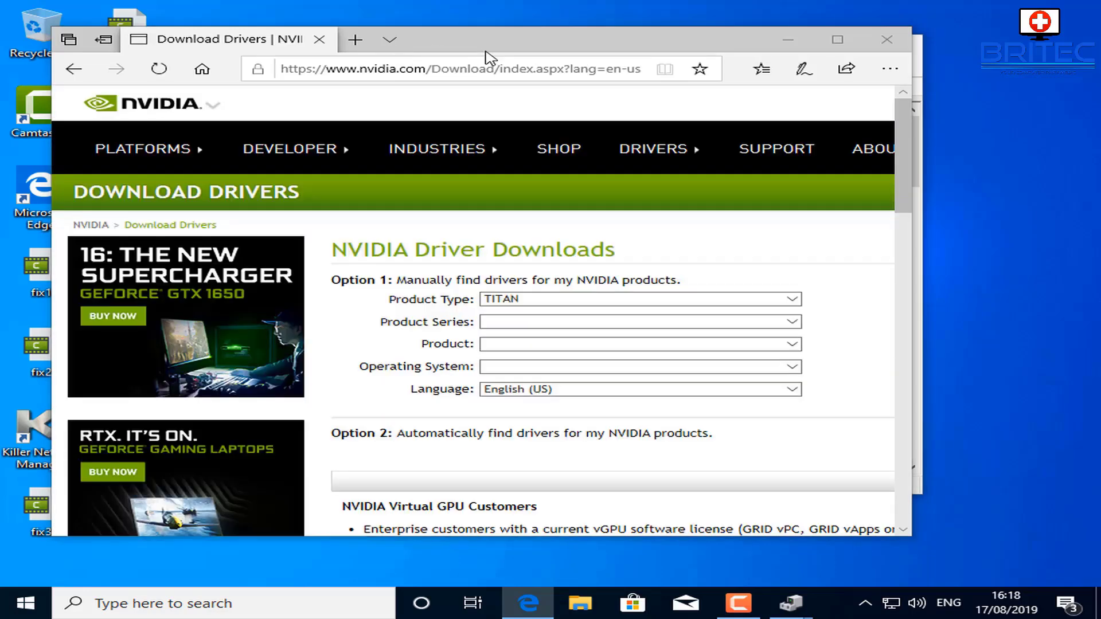
mouse_move(417, 54)
mouse_down()
mouse_move(629, 272)
mouse_move(417, 273)
mouse_up()
click(926, 264)
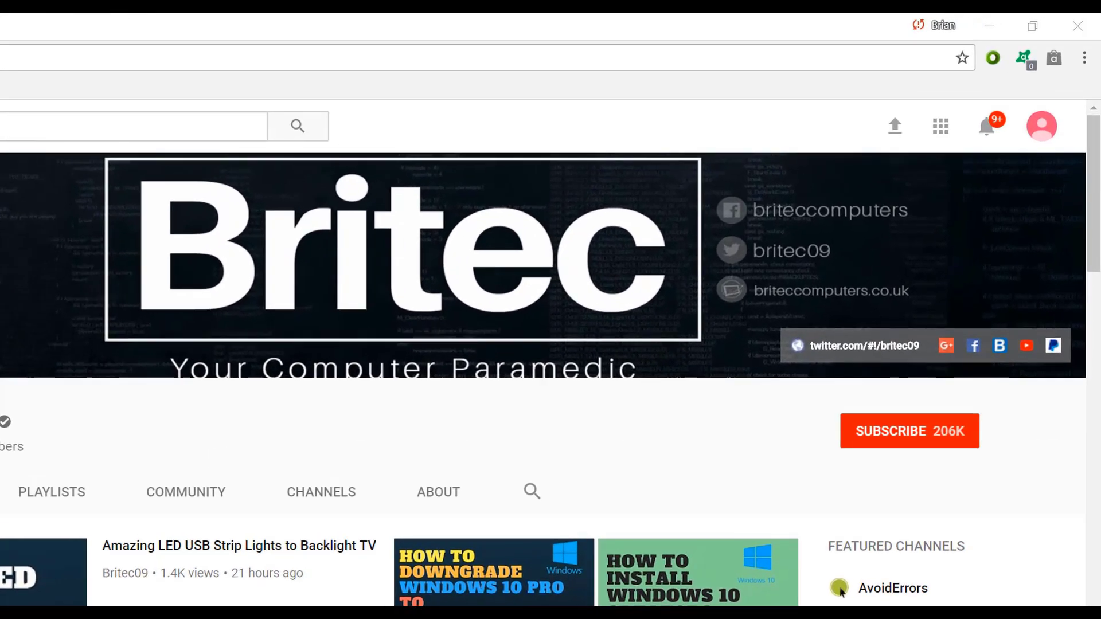
Subscribe to the Britec YouTube channel, bringing it to 206K subscribers
click(924, 444)
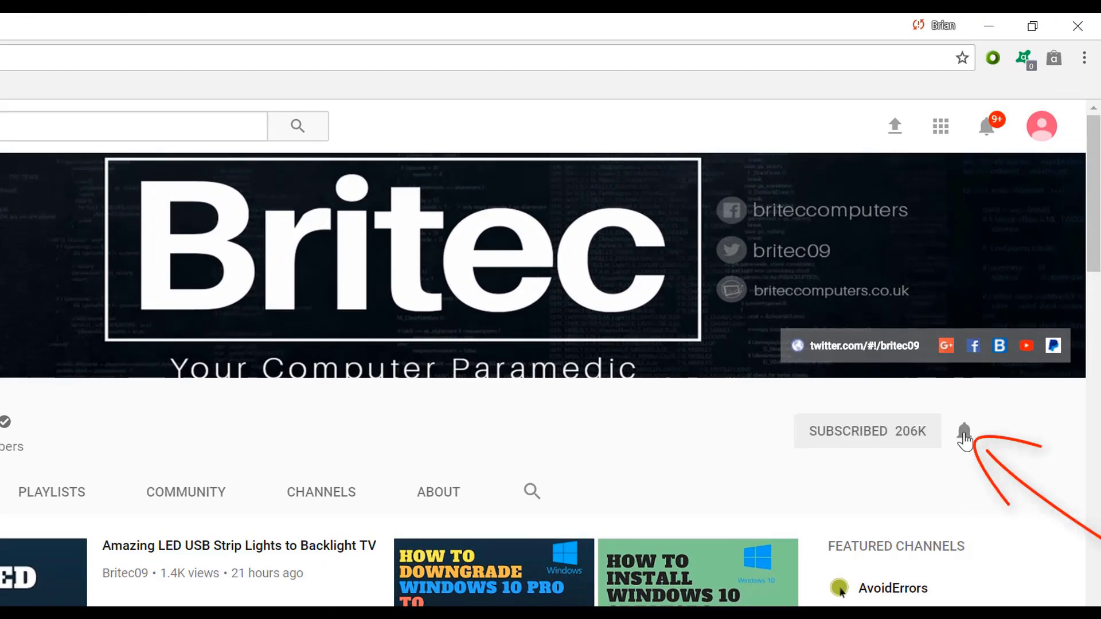